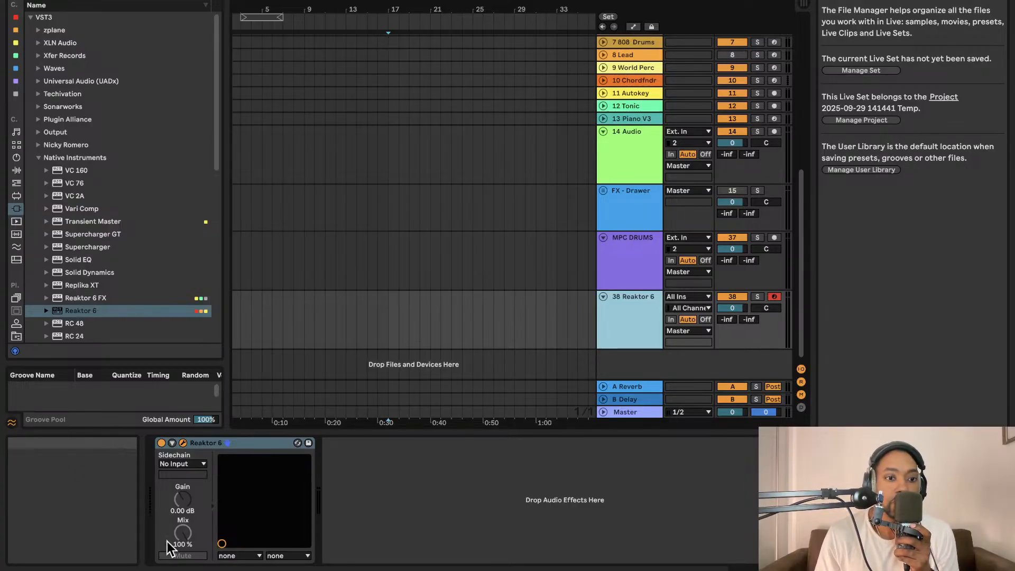
# - Open the Reaktor 6 device's plug-in window and look over the GrainStatesFX panel and its neighbouring modules
pyautogui.click(183, 443)
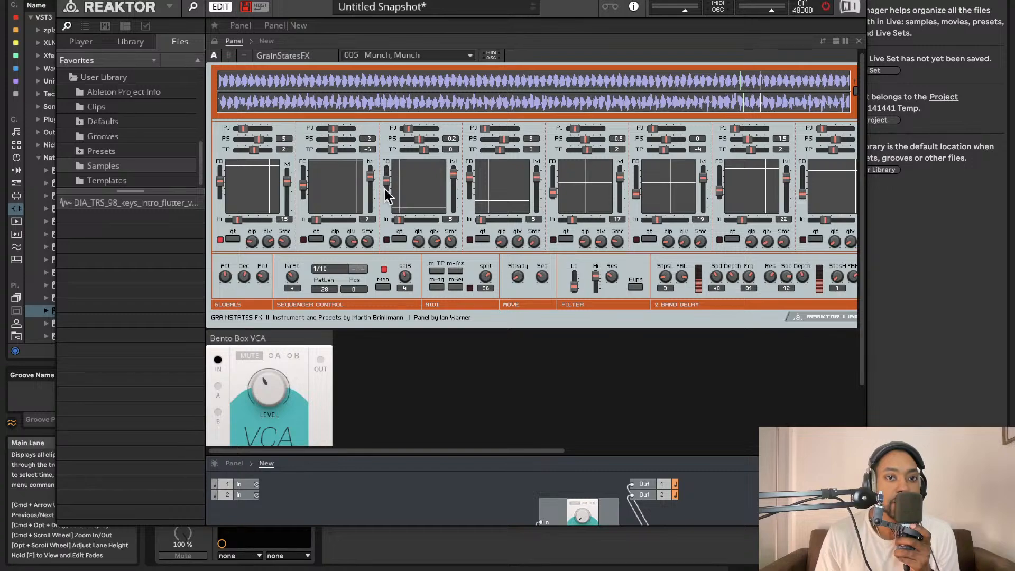
pyautogui.hscroll(3, 344, 196)
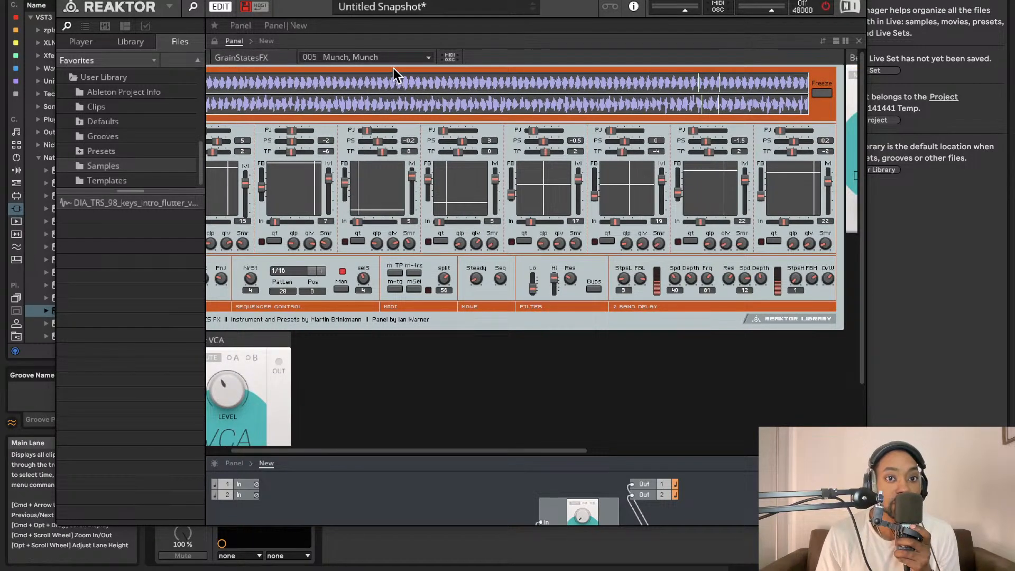
pyautogui.hscroll(-3, 407, 105)
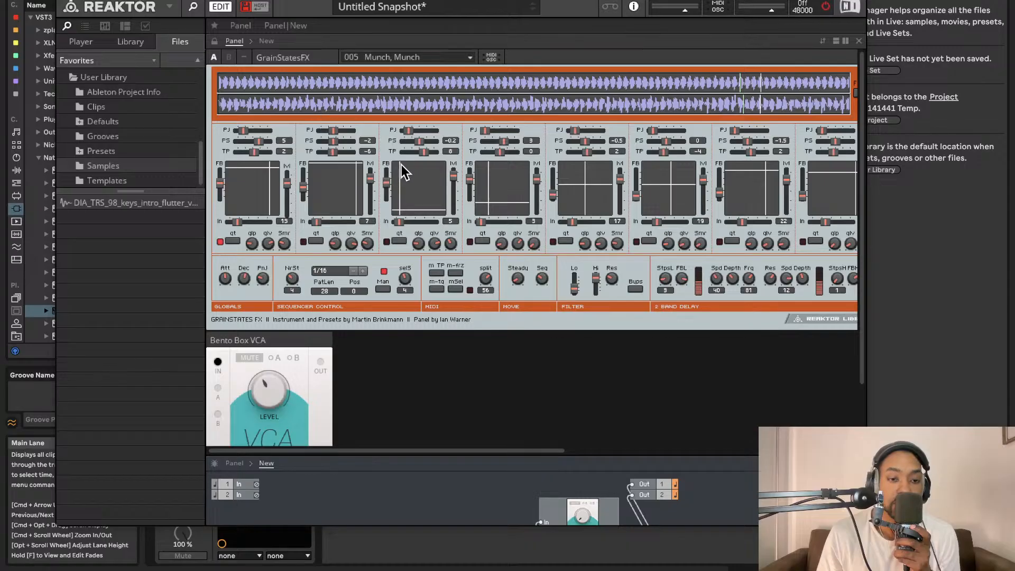
pyautogui.hscroll(15, 402, 172)
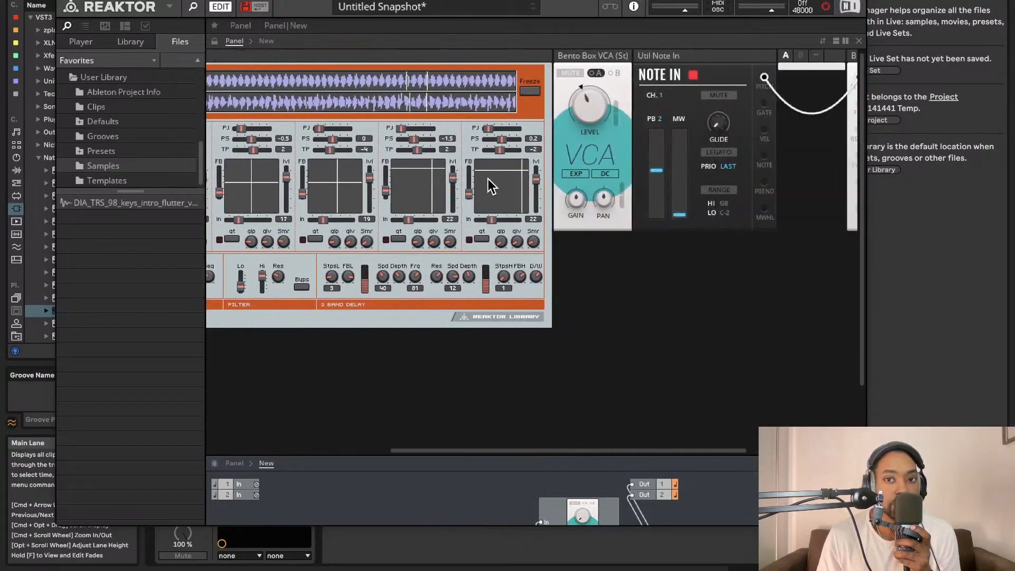
pyautogui.hscroll(-2, 519, 145)
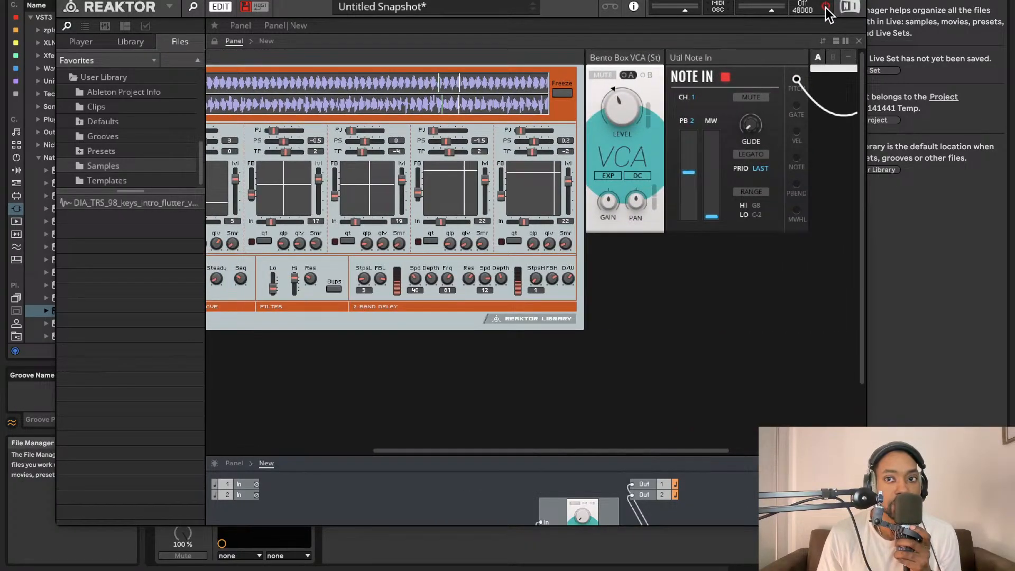
# - Turn on Reaktor's audio processing and set the stereo Bento Box VCA's level to about 15.6
pyautogui.click(826, 7)
pyautogui.moveTo(625, 112)
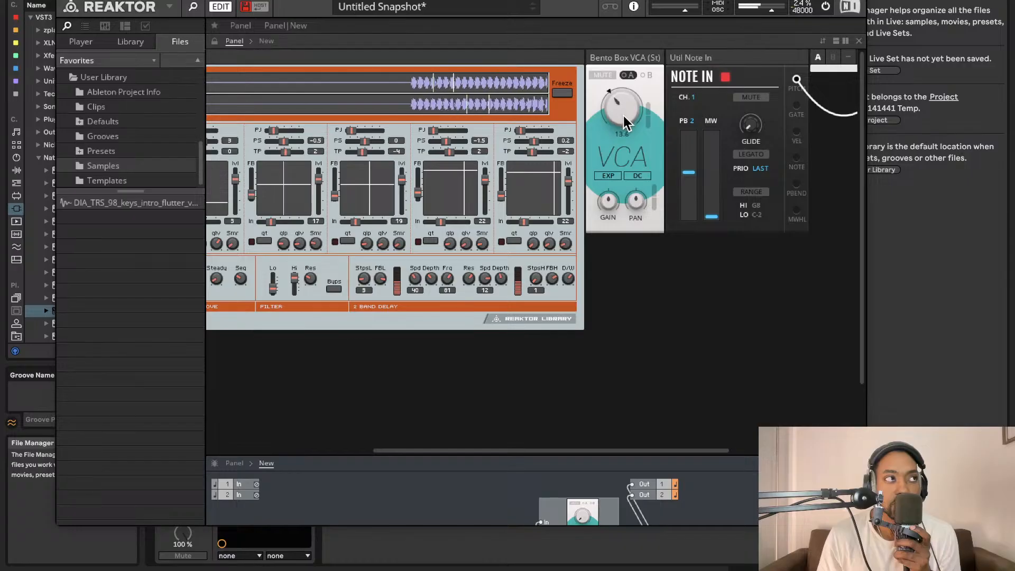
pyautogui.moveTo(624, 116)
pyautogui.mouseDown()
pyautogui.moveTo(616, 139)
pyautogui.moveTo(618, 103)
pyautogui.mouseUp()
# - Delete the mono Bento Box VCA module below the GrainStatesFX panel
pyautogui.hscroll(-4, 462, 108)
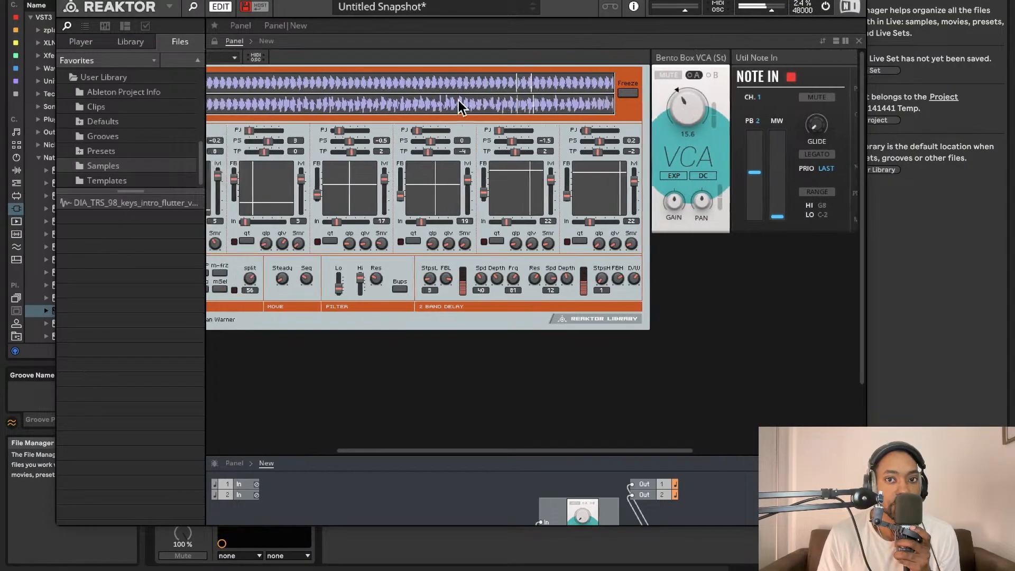
pyautogui.hscroll(-10, 462, 108)
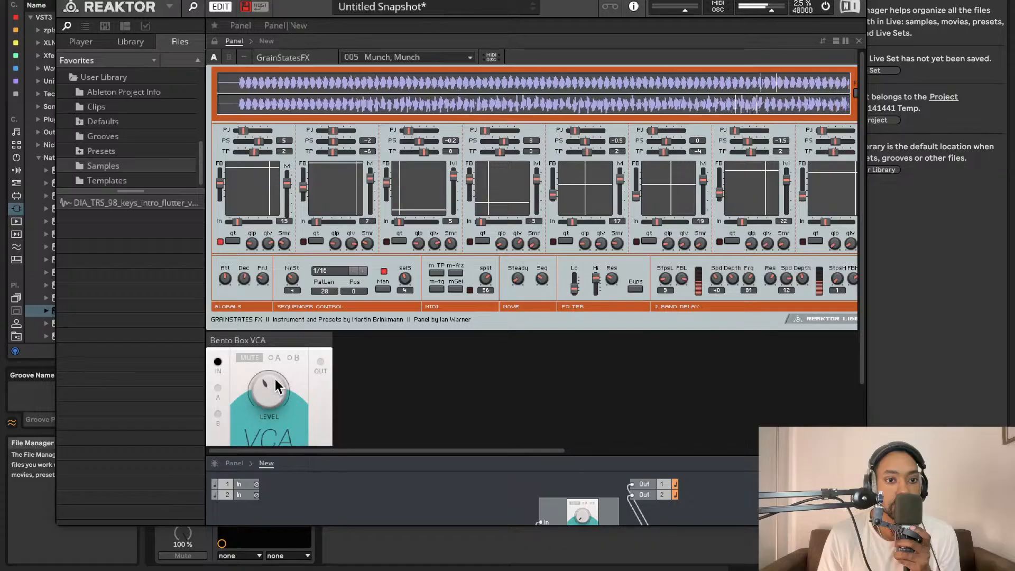
pyautogui.click(273, 342)
pyautogui.press('Delete')
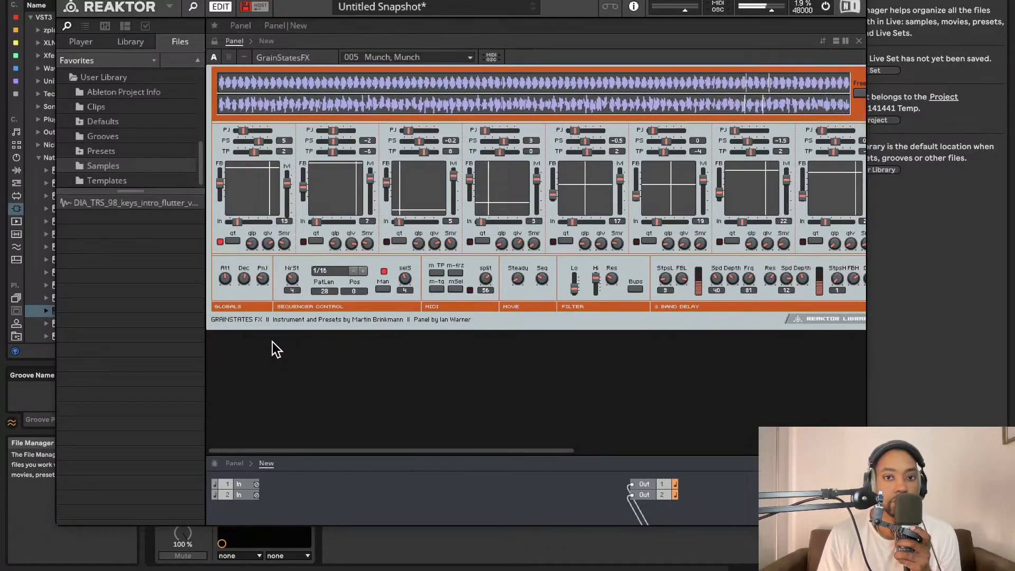
# - Lower the Bento Box OSC's pitch to -47 semitones
pyautogui.hscroll(20, 404, 145)
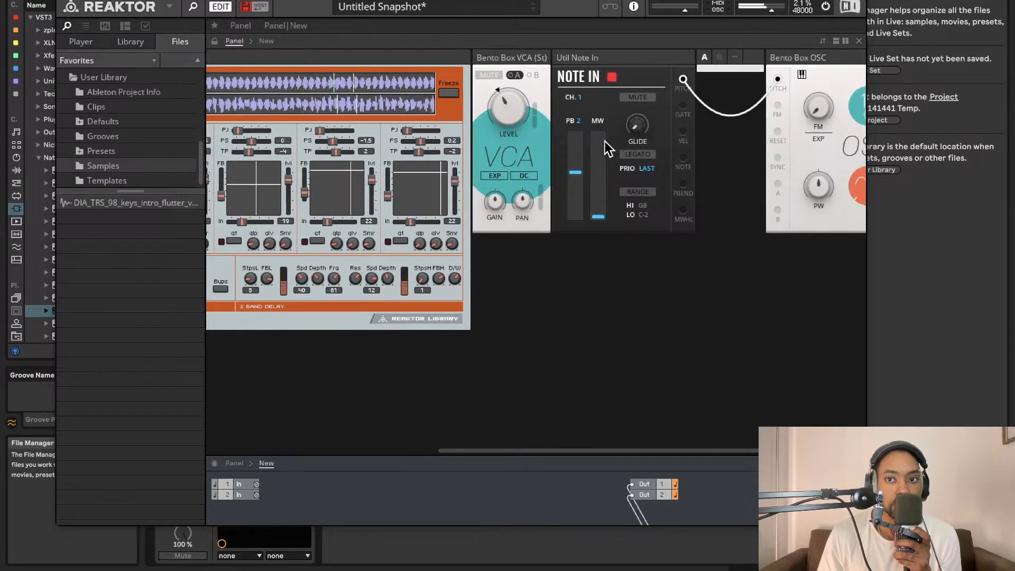
pyautogui.hscroll(-3, 608, 139)
pyautogui.hscroll(7, 596, 138)
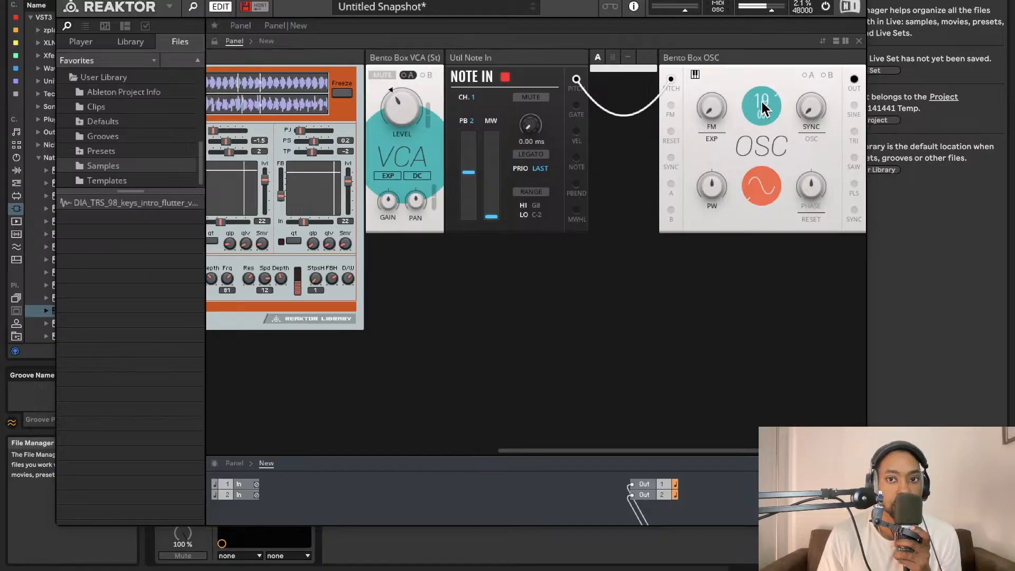
pyautogui.moveTo(763, 108); pyautogui.dragTo(737, 460)
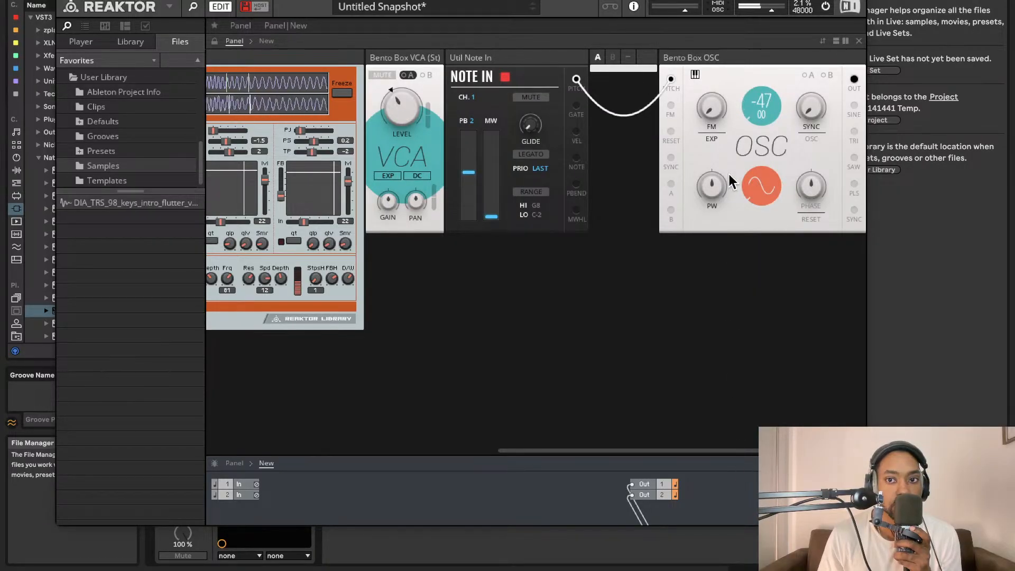
# - Step the Bento Box OSC's waveform through sawtooth and pulse to triangle
pyautogui.click(762, 185)
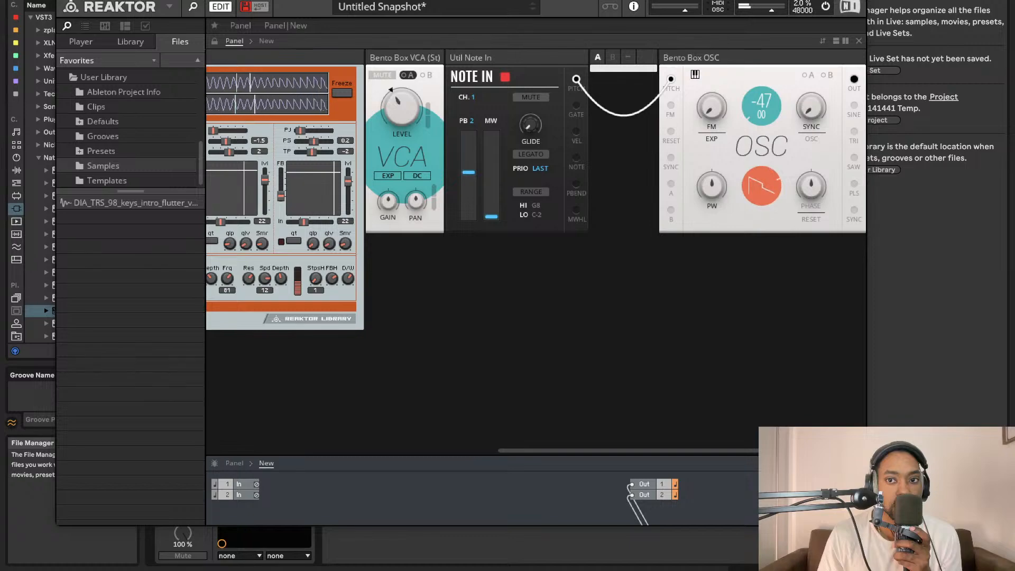
pyautogui.click(765, 189)
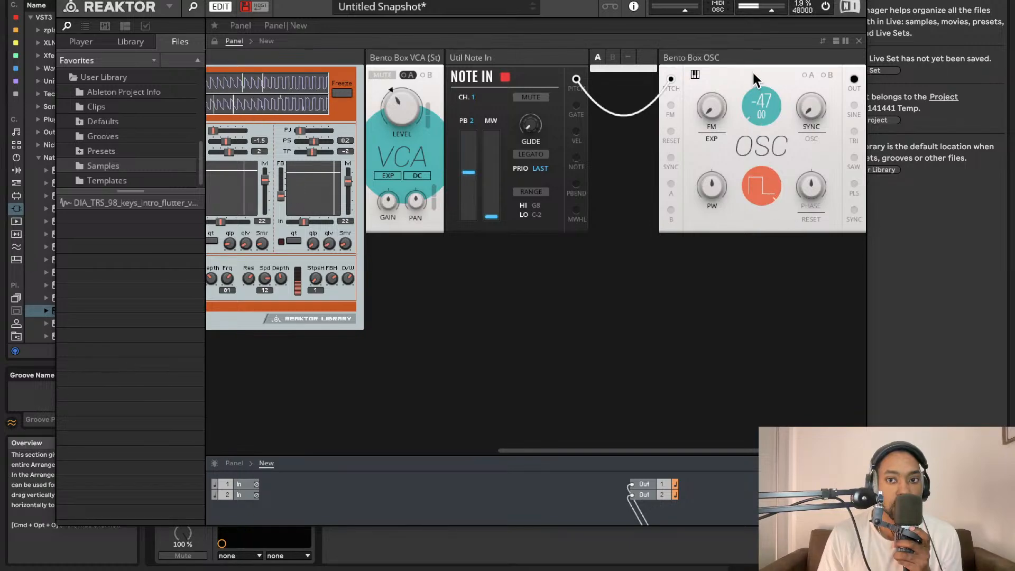
pyautogui.click(750, 179)
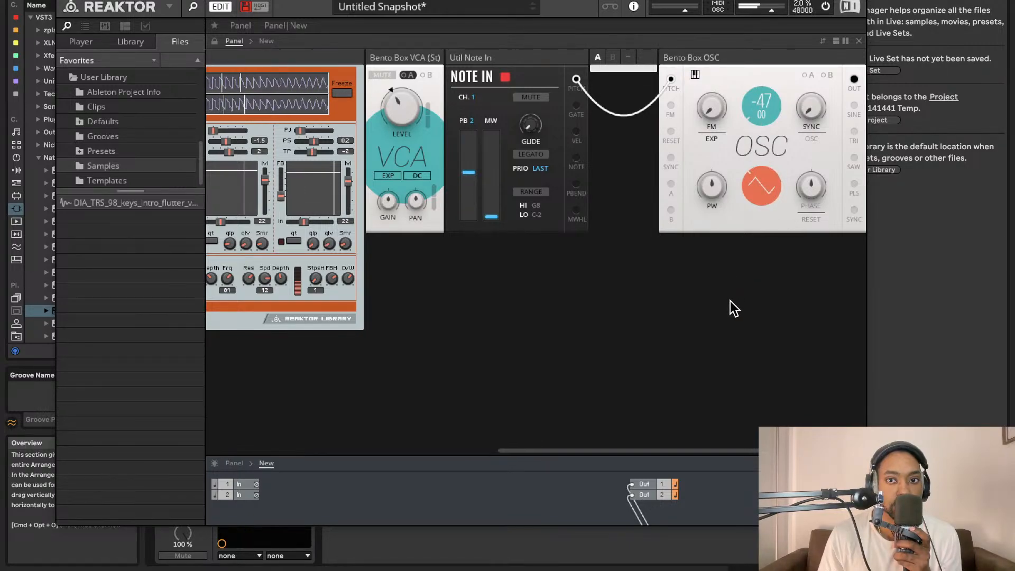
pyautogui.moveTo(731, 300)
pyautogui.mouseDown()
pyautogui.moveTo(744, 244)
pyautogui.moveTo(719, 321)
pyautogui.mouseUp()
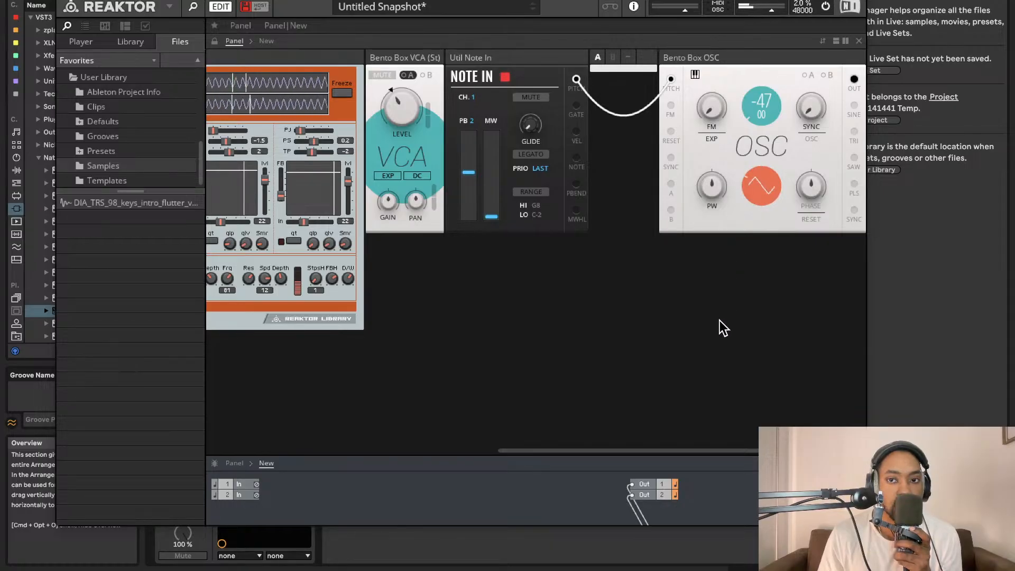
# - Examine the triangle wave in the GrainStatesFX buffer, set the Bento Box OSC to the pulse waveform, and compare its shape there
pyautogui.hscroll(-3, 289, 74)
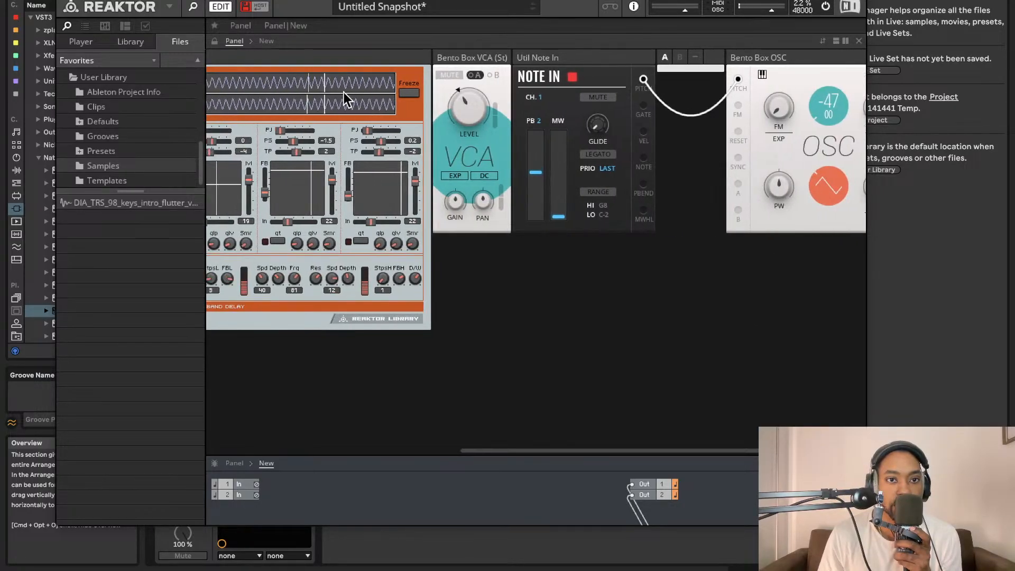
pyautogui.hscroll(2, 345, 90)
pyautogui.hscroll(-4, 342, 87)
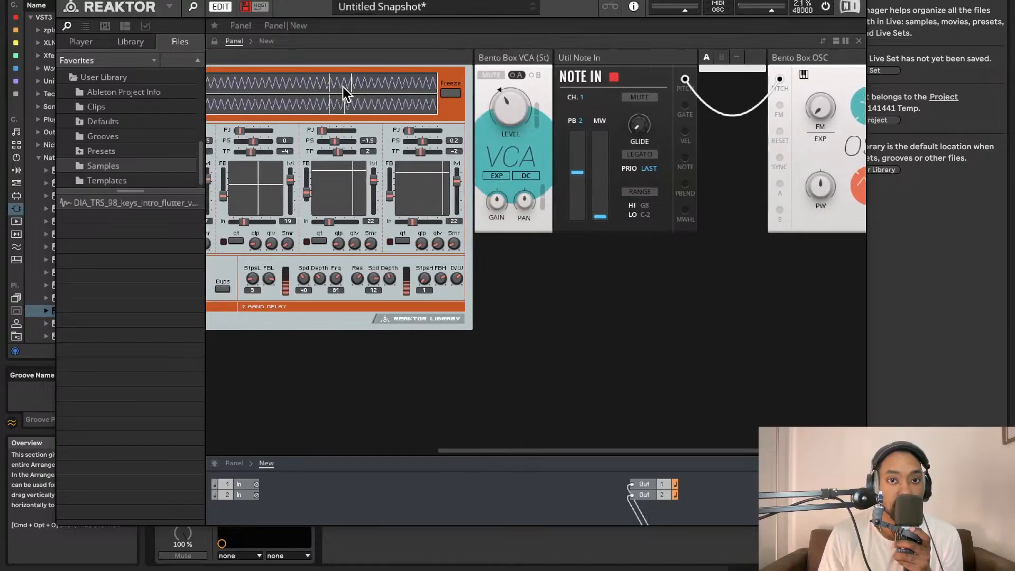
pyautogui.hscroll(-3, 342, 87)
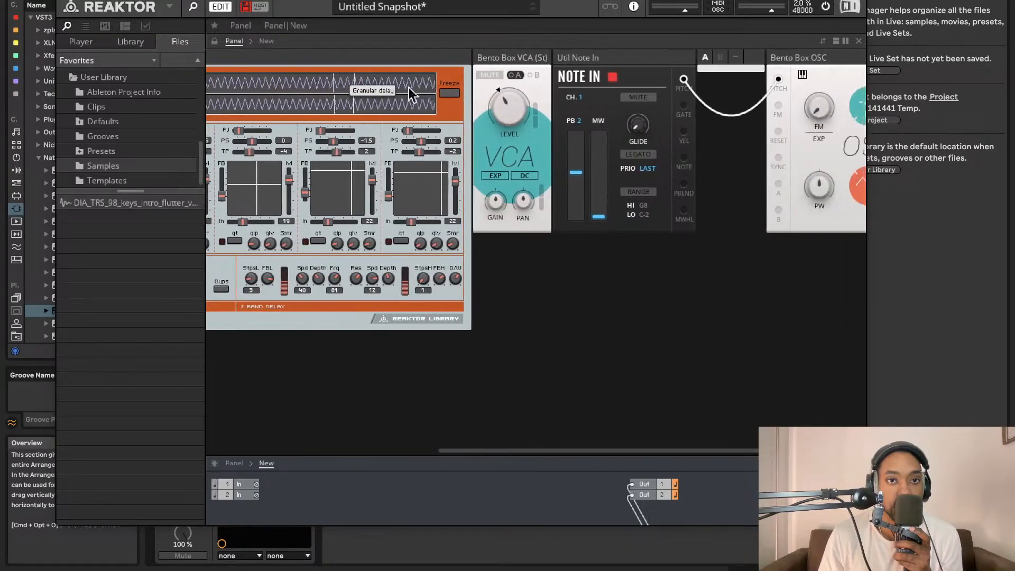
pyautogui.hscroll(5, 444, 105)
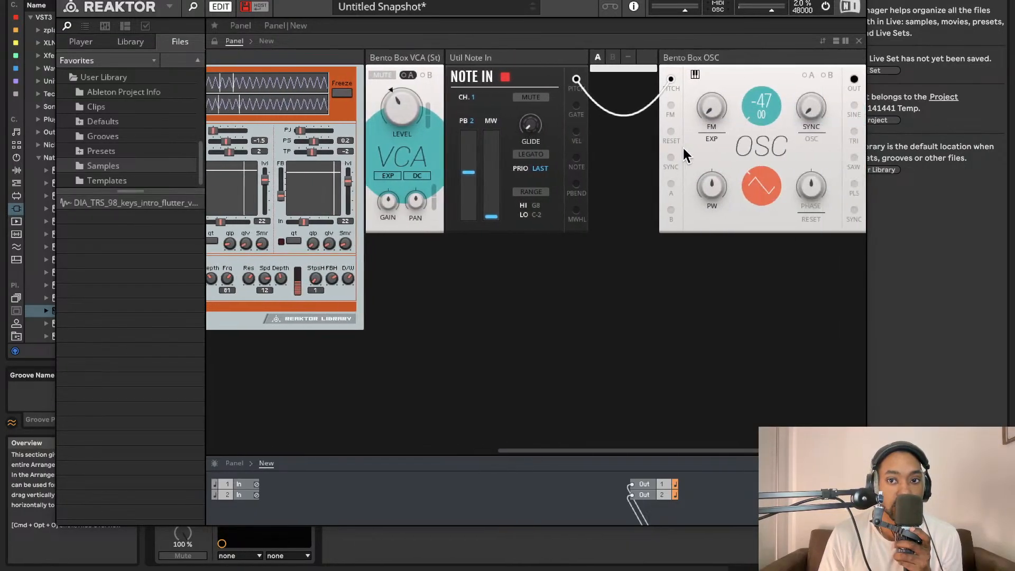
pyautogui.click(760, 169)
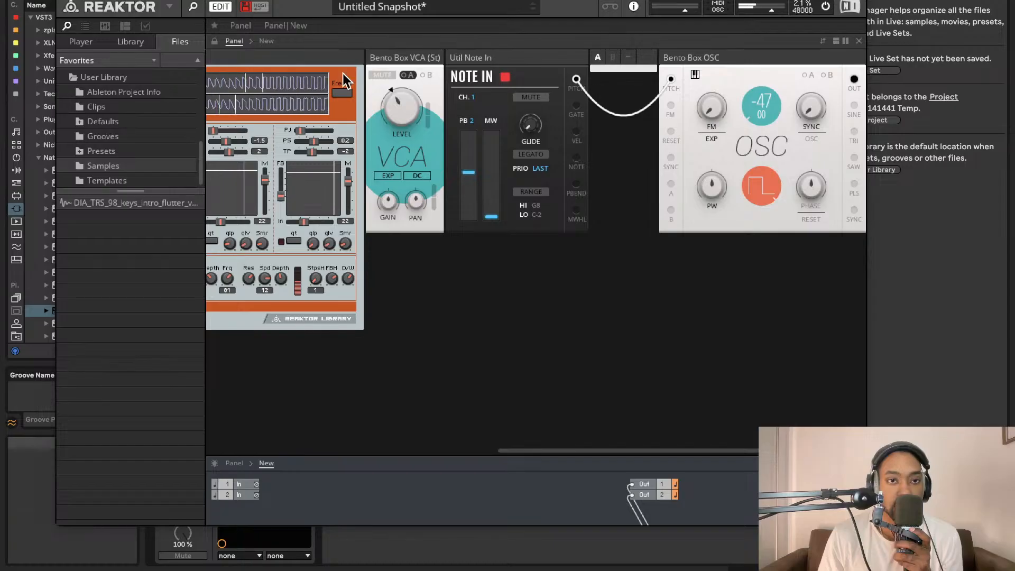
pyautogui.hscroll(-5, 278, 104)
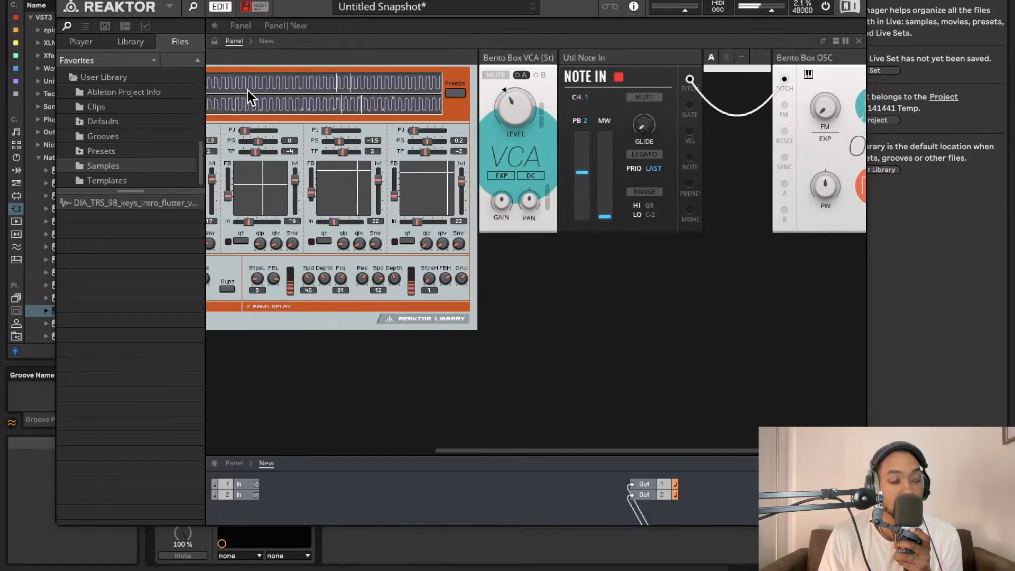
pyautogui.hscroll(-5, 248, 90)
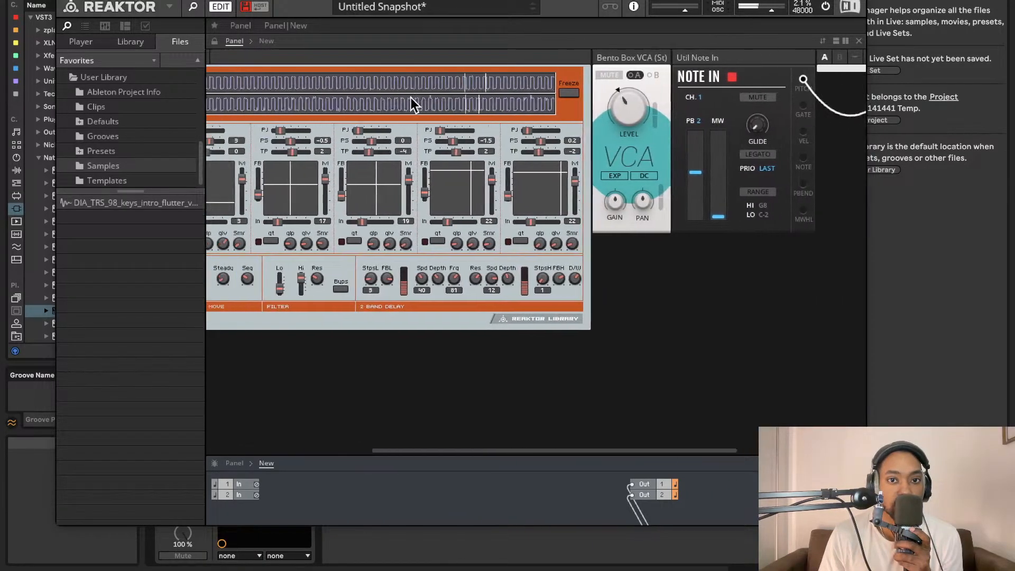
pyautogui.hscroll(-10, 411, 97)
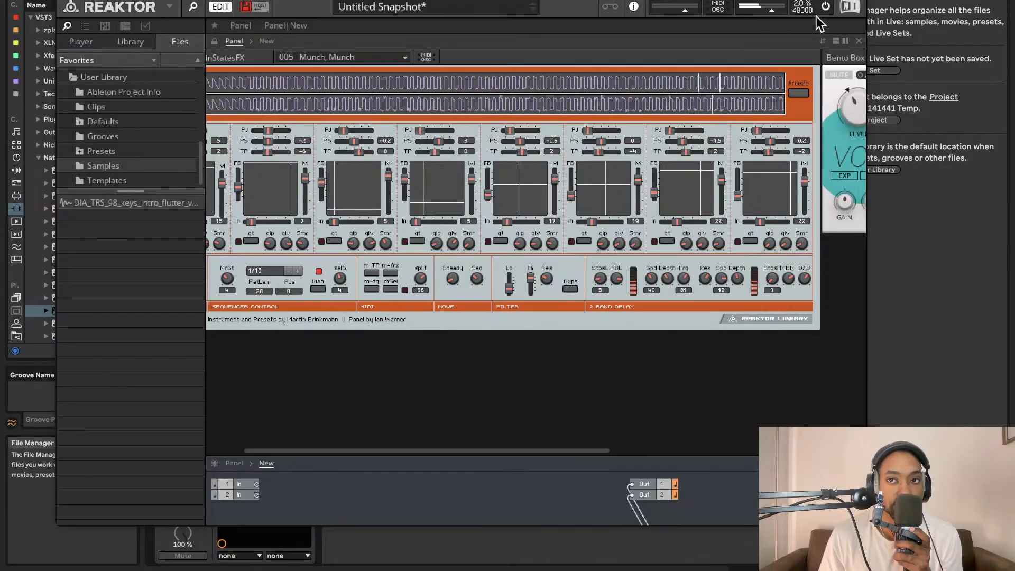
# - Reposition the Reaktor plug-in window, close it, and open it again
pyautogui.moveTo(459, 0); pyautogui.dragTo(477, 0)
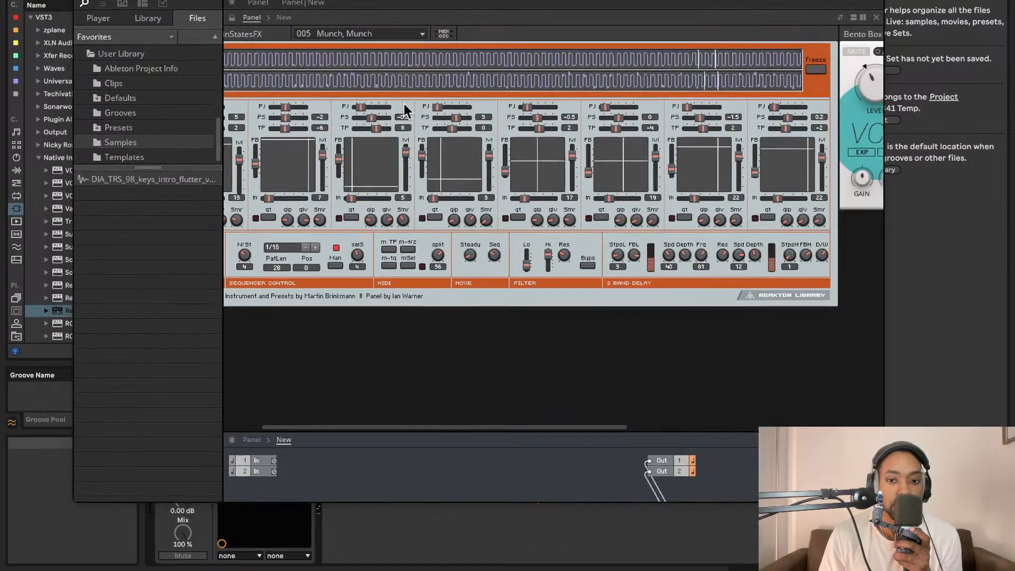
pyautogui.click(83, 1)
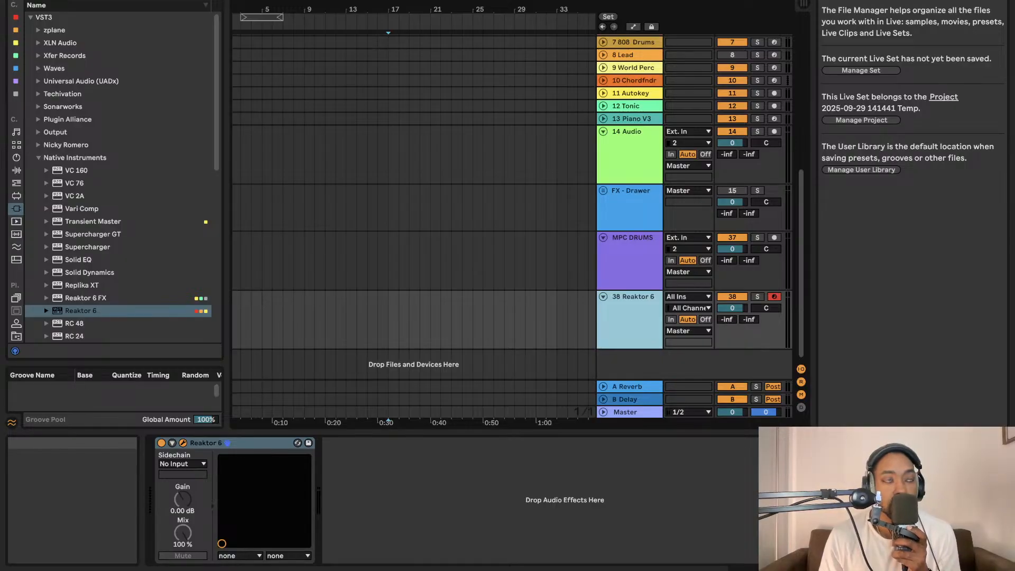
pyautogui.click(182, 443)
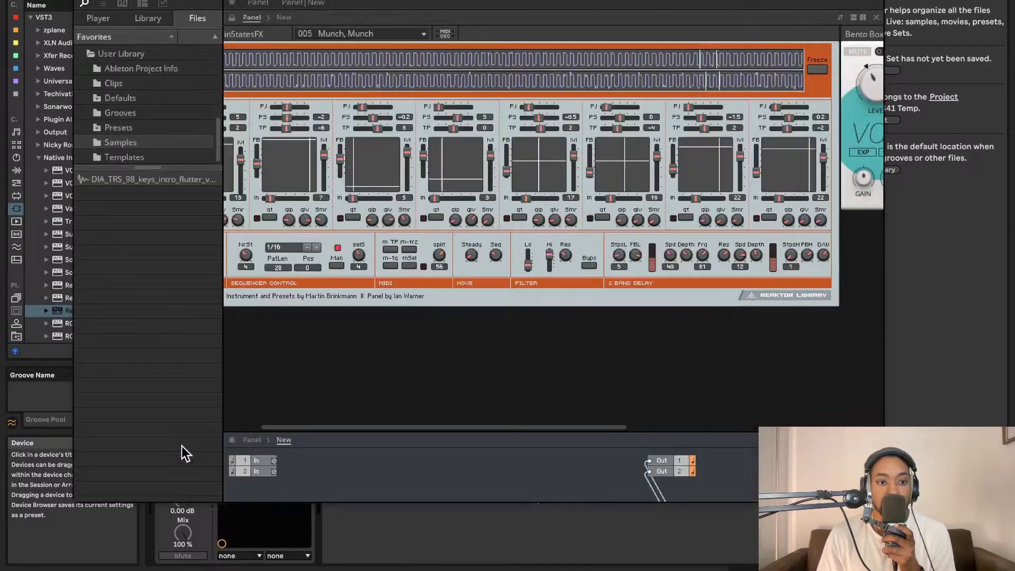
# - Examine the GrainStatesFX waveform buffer, its grain controls and Freeze switch, and the oscillator modules beside it
pyautogui.press('XF86MonBrightnessUp')
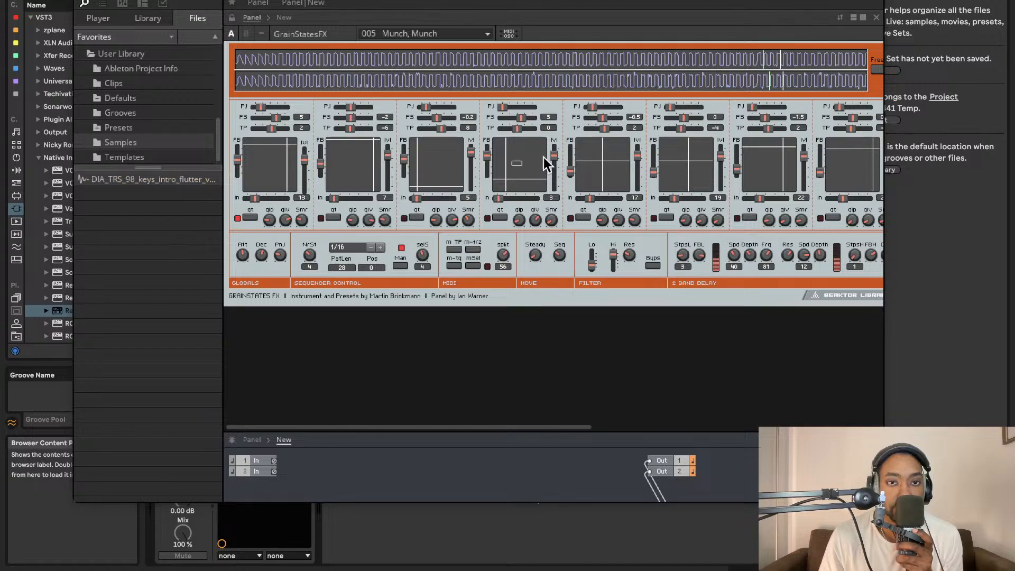
pyautogui.hscroll(10, 612, 119)
pyautogui.hscroll(-3, 592, 48)
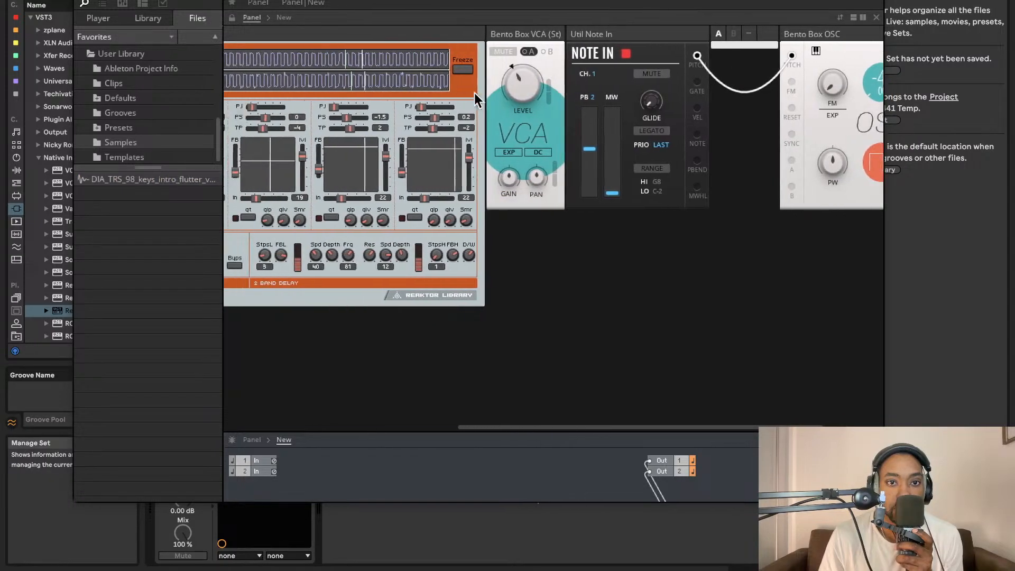
pyautogui.hscroll(-5, 486, 90)
pyautogui.hscroll(3, 493, 100)
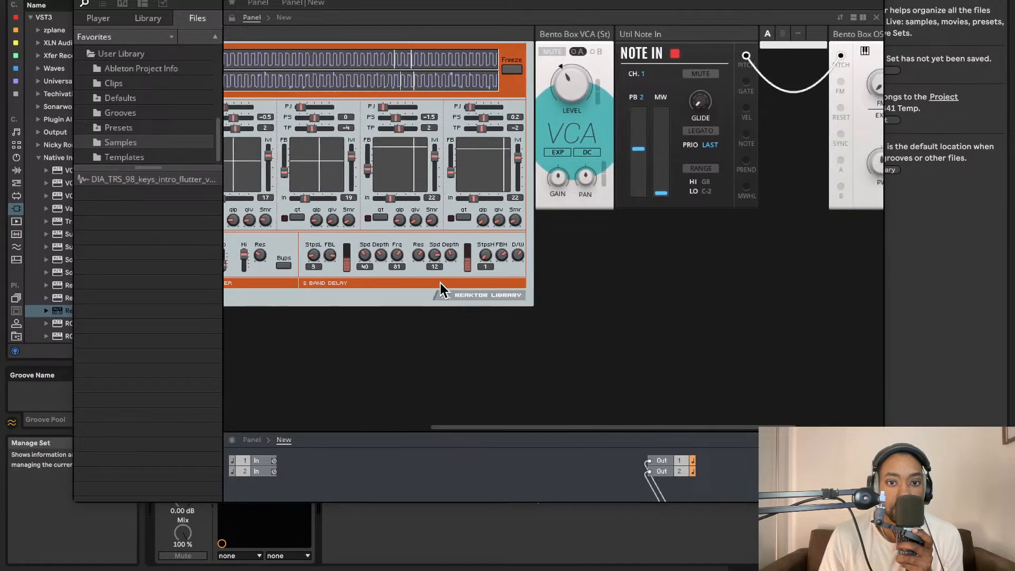
pyautogui.hscroll(-3, 538, 219)
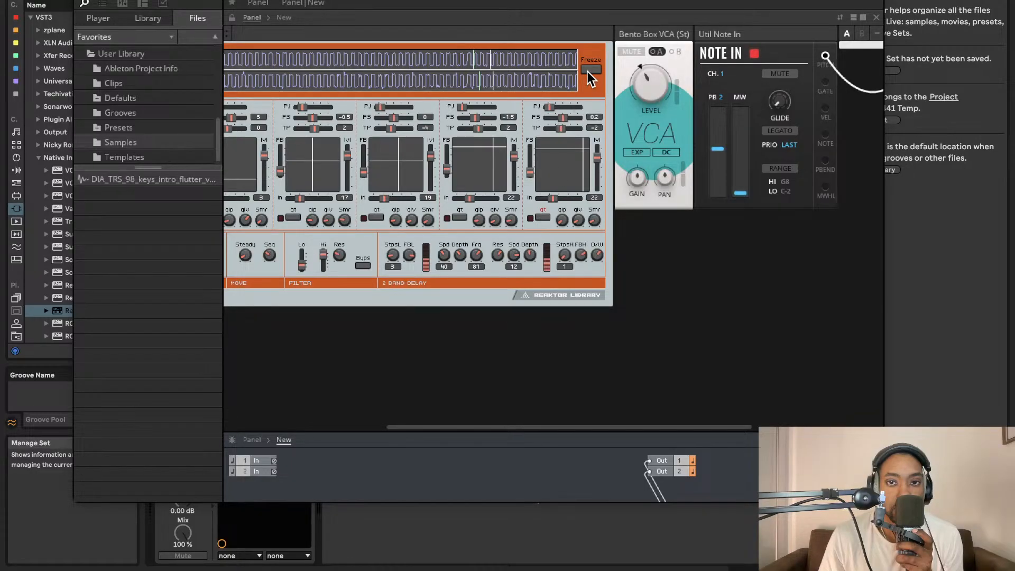
pyautogui.hscroll(-4, 437, 89)
pyautogui.hscroll(10, 529, 80)
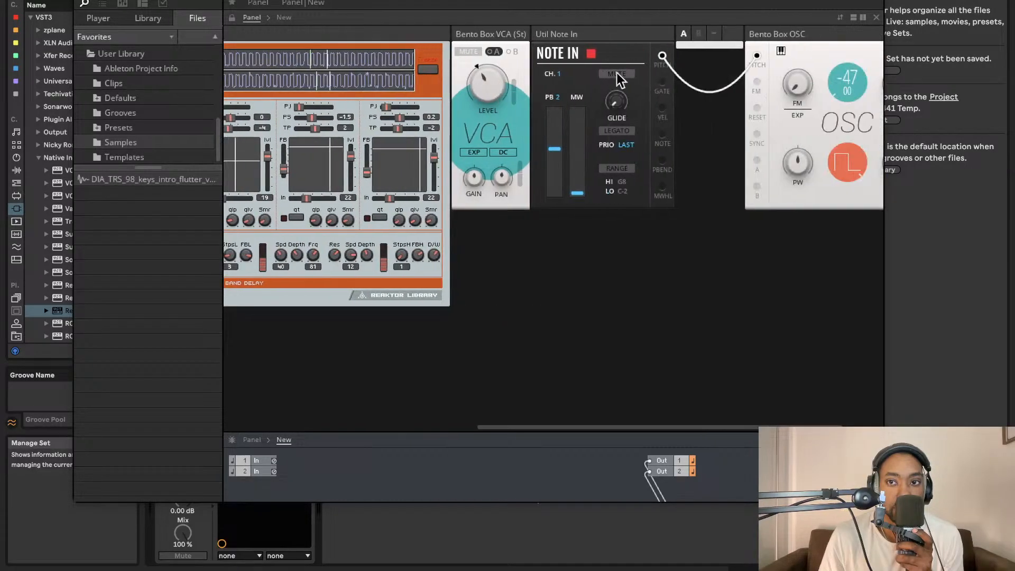
# - Set the Bento Box OSC's pitch to about 13 and switch its waveform from pulse to sine
pyautogui.hscroll(1, 869, 94)
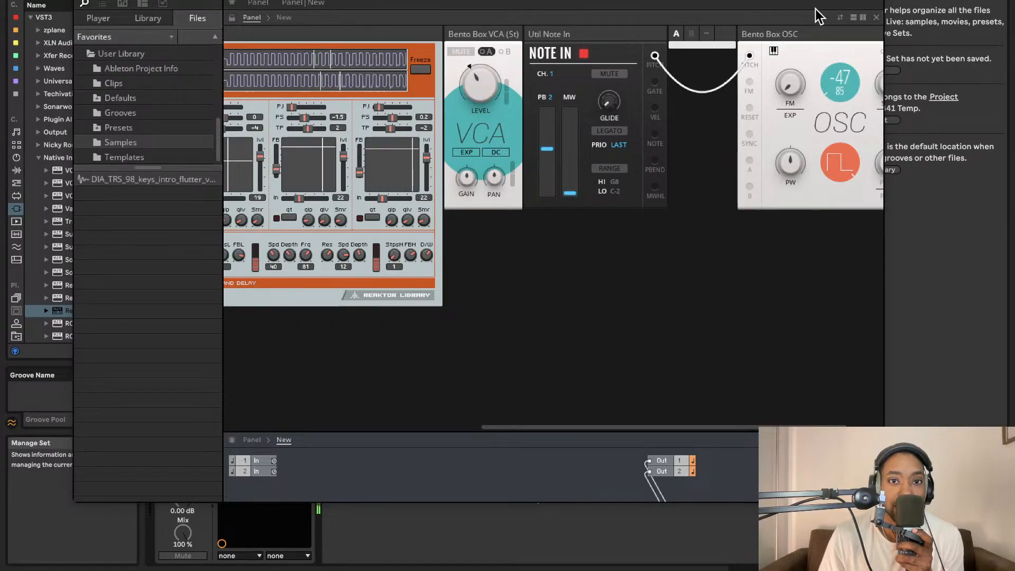
pyautogui.moveTo(846, 91); pyautogui.dragTo(836, 9)
pyautogui.moveTo(839, 79); pyautogui.dragTo(834, 0)
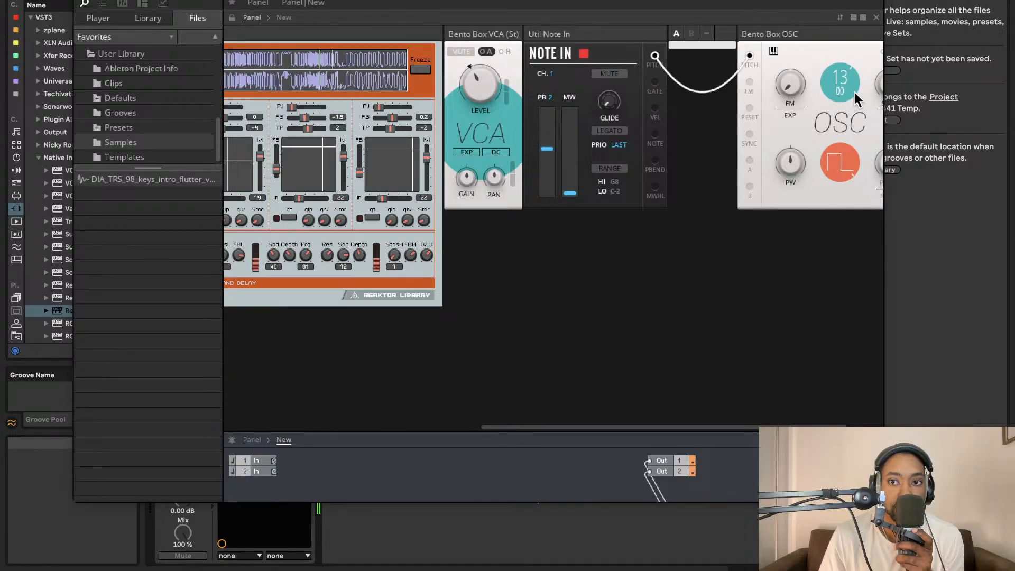
pyautogui.moveTo(844, 91); pyautogui.dragTo(842, 152)
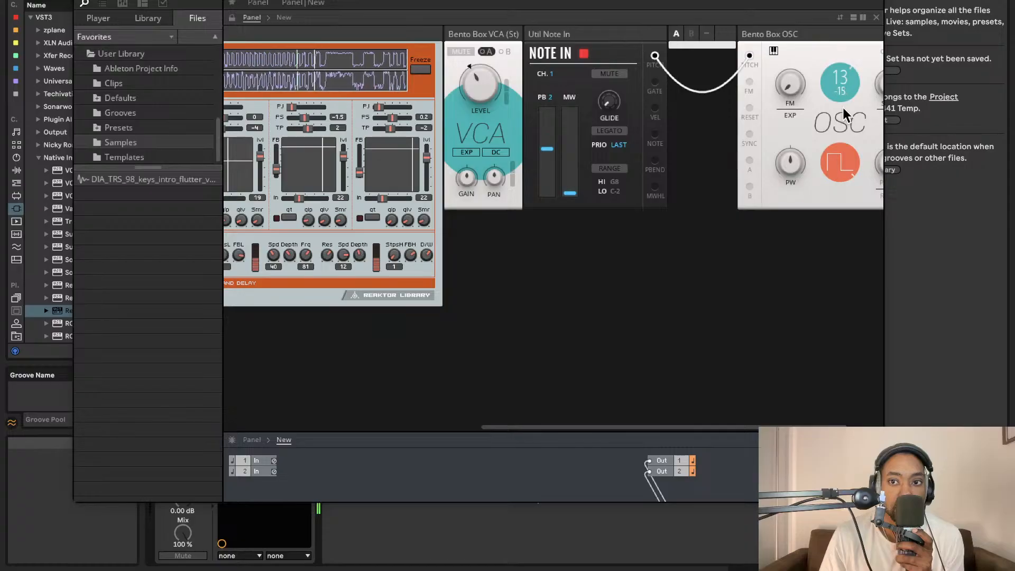
pyautogui.click(841, 160)
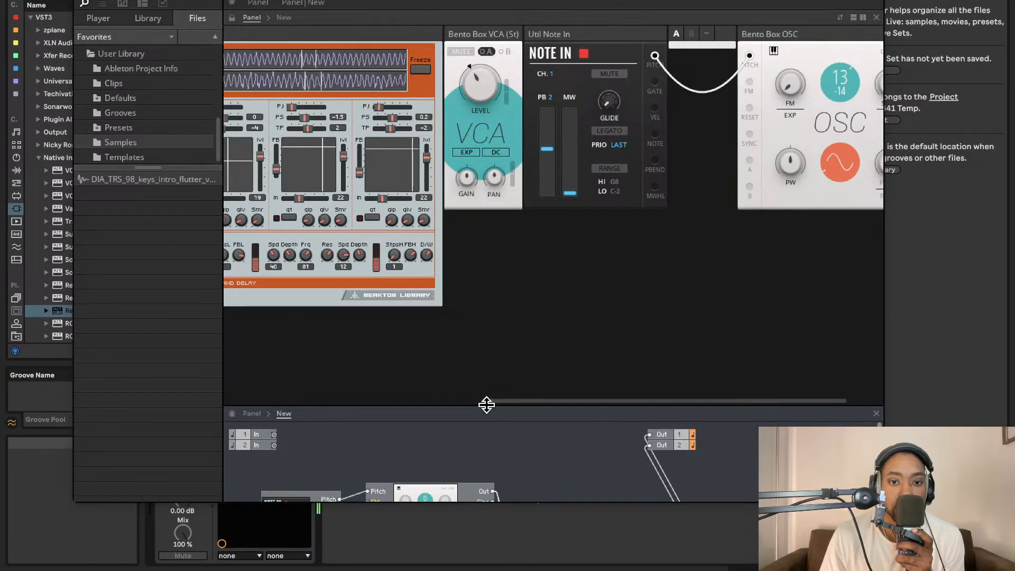
# - Enlarge the structure area to show the whole patch and move the GrainStatesFX module closer to the Bento Box OSC
pyautogui.moveTo(485, 405); pyautogui.dragTo(508, 91)
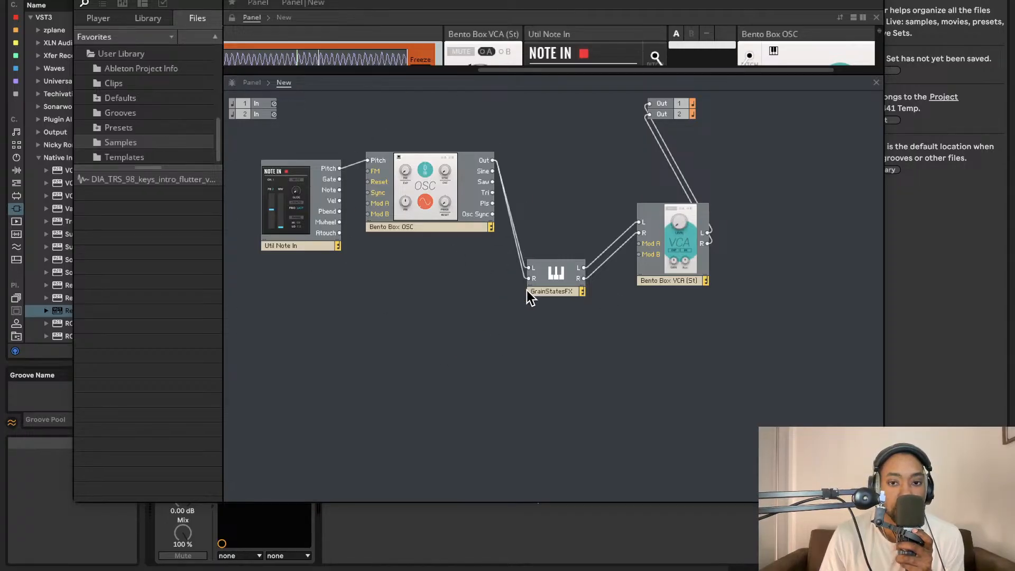
pyautogui.moveTo(527, 290); pyautogui.dragTo(511, 240)
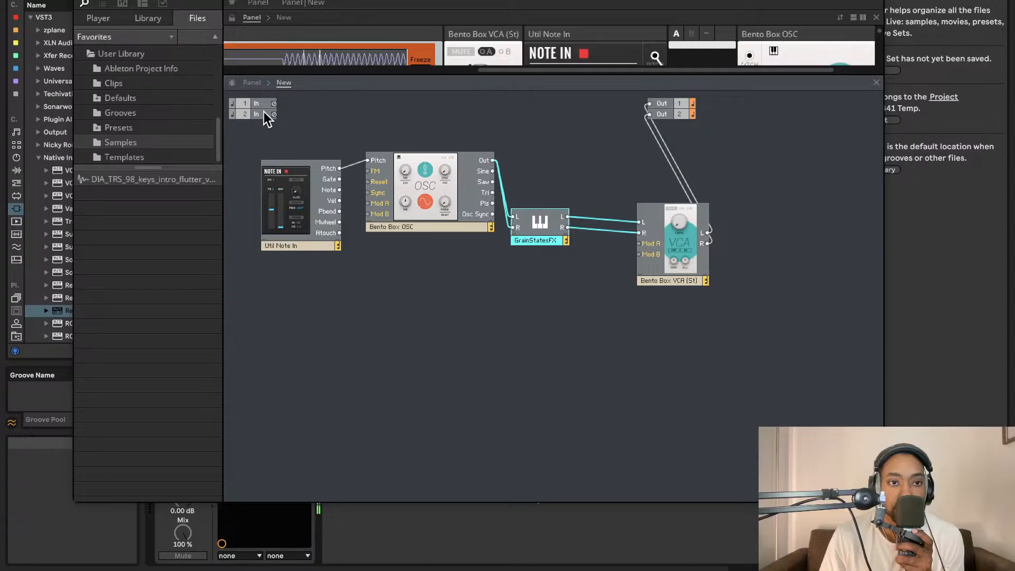
# - Browse the user files and the Player library's Racks, Blocks Primes and Rounds folders for a scope block
pyautogui.scroll(5, 159, 112)
pyautogui.scroll(4, 149, 116)
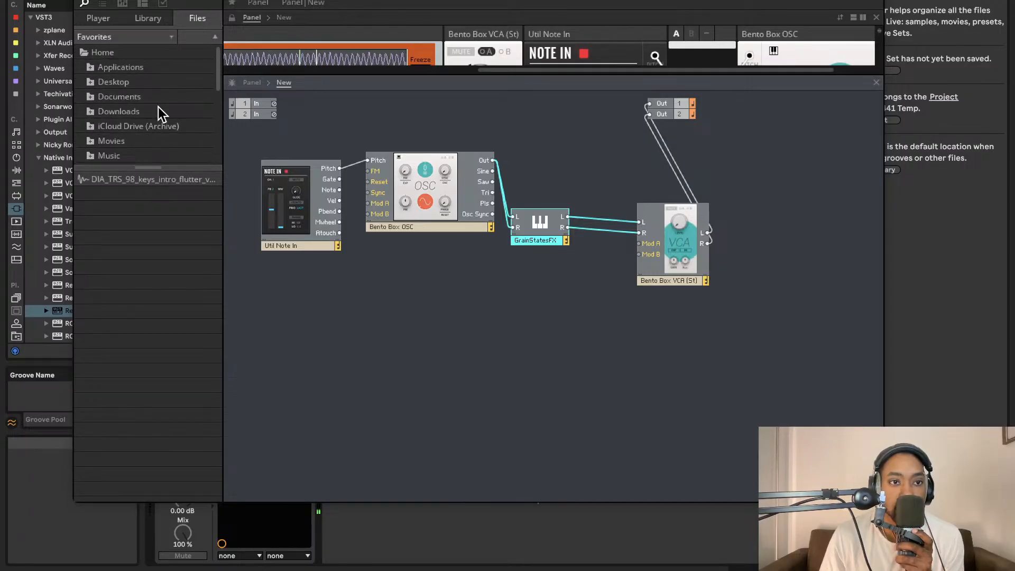
pyautogui.scroll(-8, 157, 107)
pyautogui.scroll(6, 132, 112)
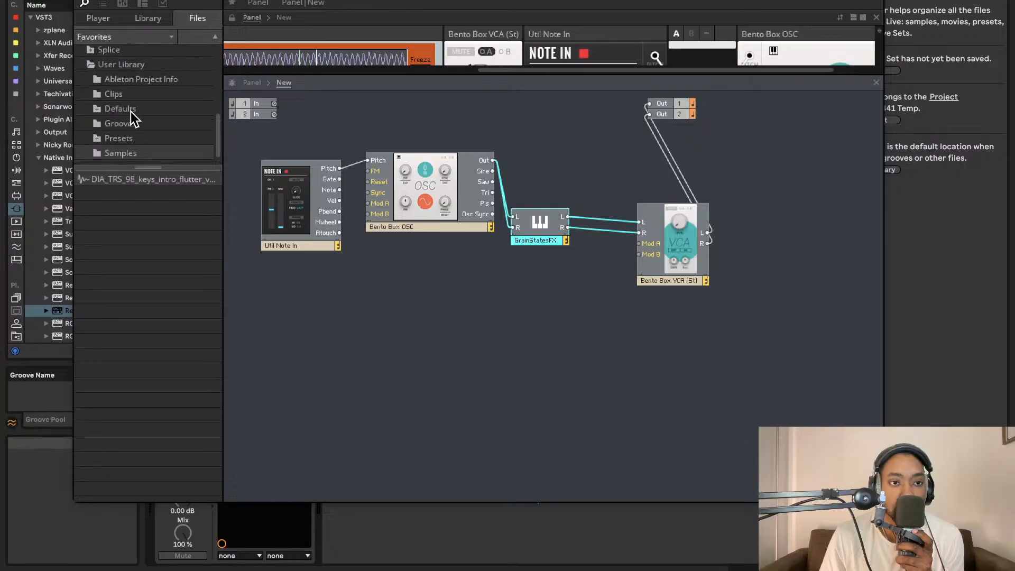
pyautogui.click(96, 20)
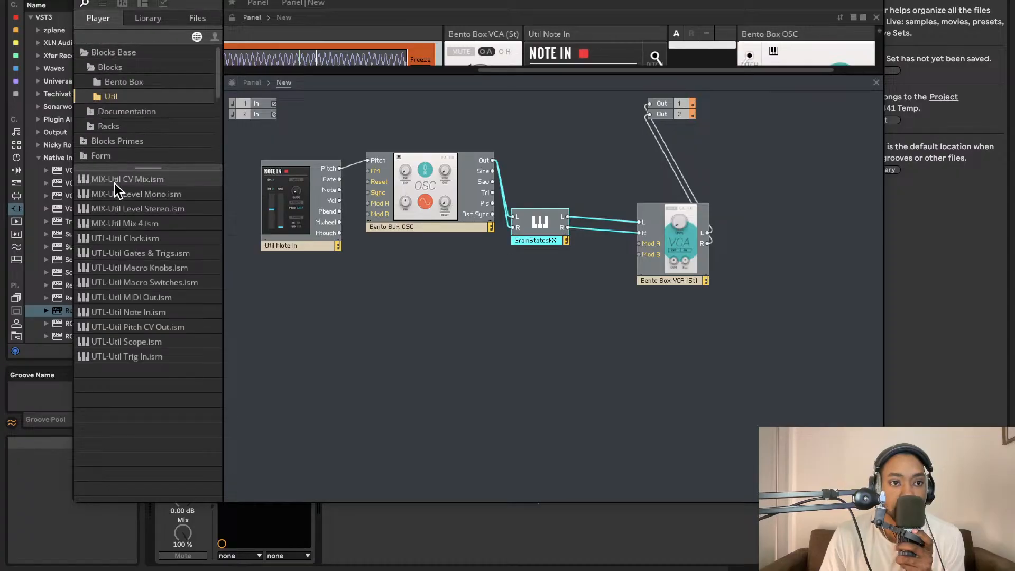
pyautogui.scroll(-3, 125, 120)
pyautogui.click(92, 71)
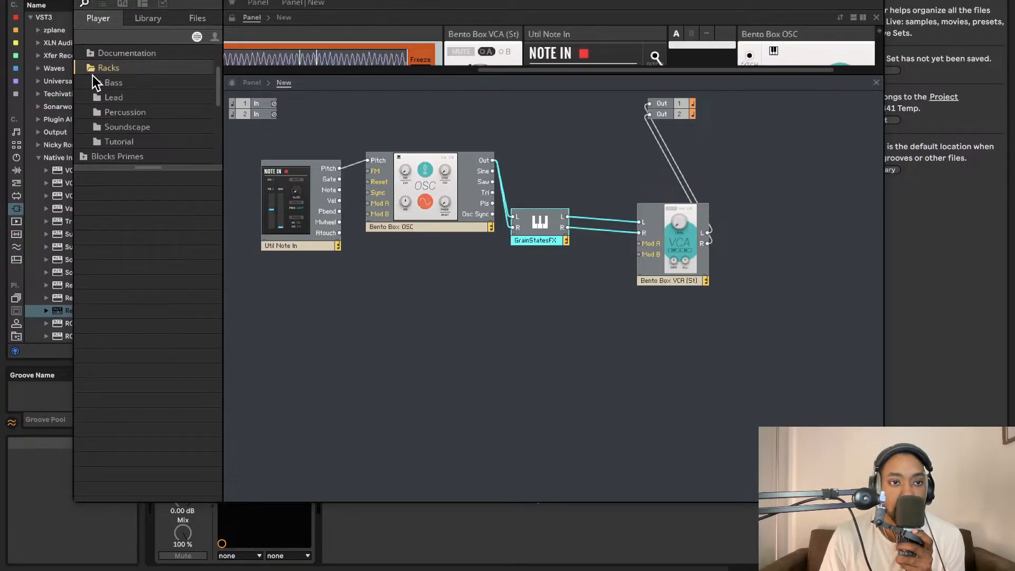
pyautogui.scroll(-3, 94, 96)
pyautogui.click(93, 101)
pyautogui.scroll(-3, 106, 125)
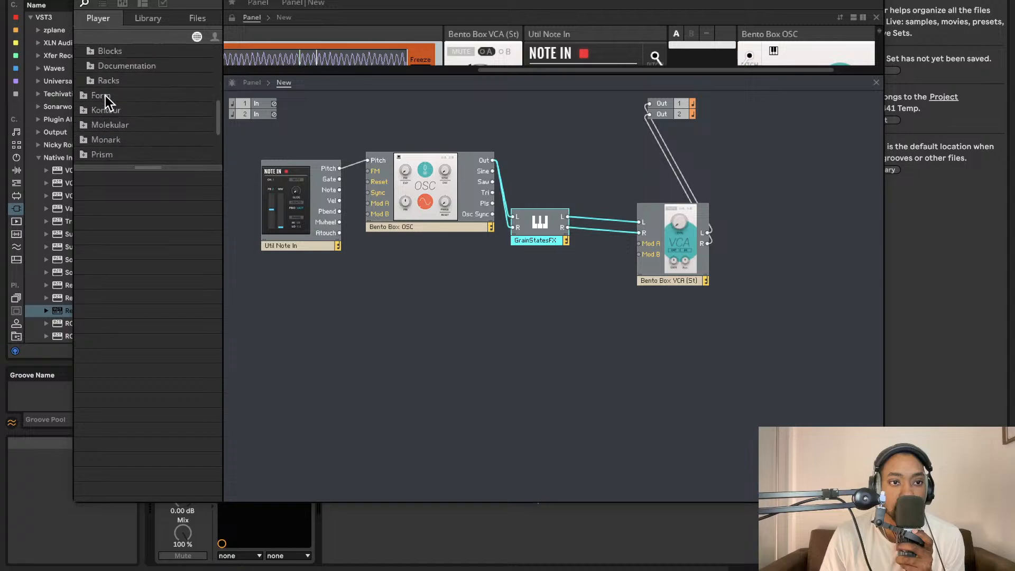
pyautogui.scroll(3, 105, 100)
pyautogui.click(92, 112)
pyautogui.scroll(-5, 104, 118)
pyautogui.scroll(1, 116, 101)
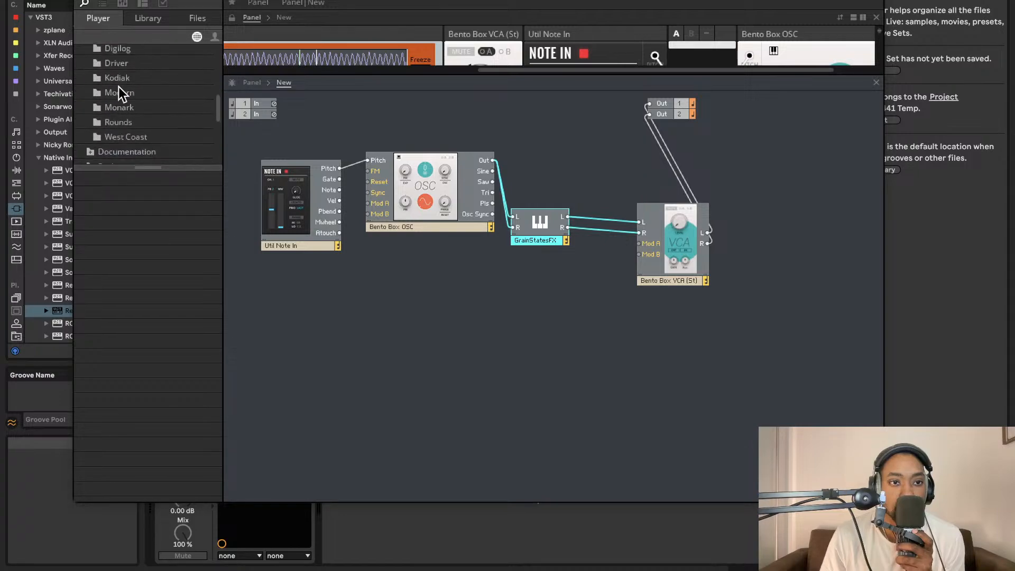
pyautogui.click(115, 121)
pyautogui.scroll(1, 119, 120)
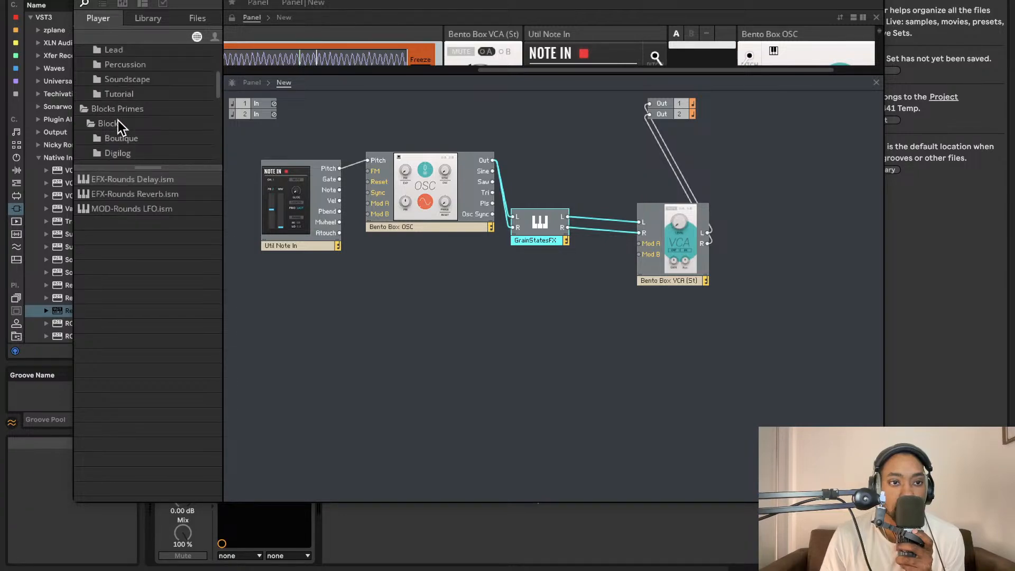
pyautogui.scroll(1, 119, 120)
pyautogui.scroll(4, 118, 121)
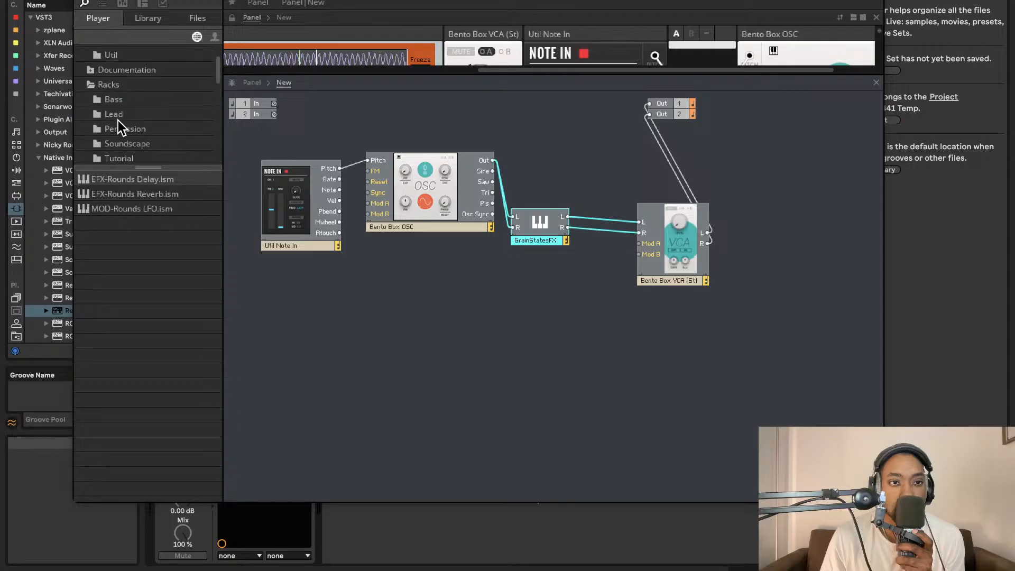
# - Add a Util Scope from the Blocks Base Util folder beside the Bento Box VCA and wire the VCA's L output to its In
pyautogui.click(118, 82)
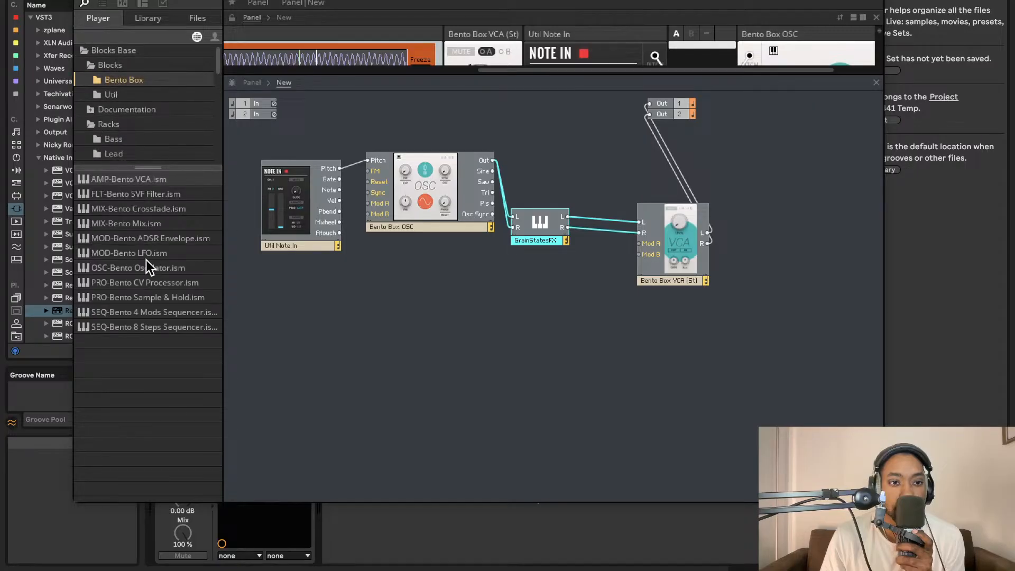
pyautogui.click(126, 96)
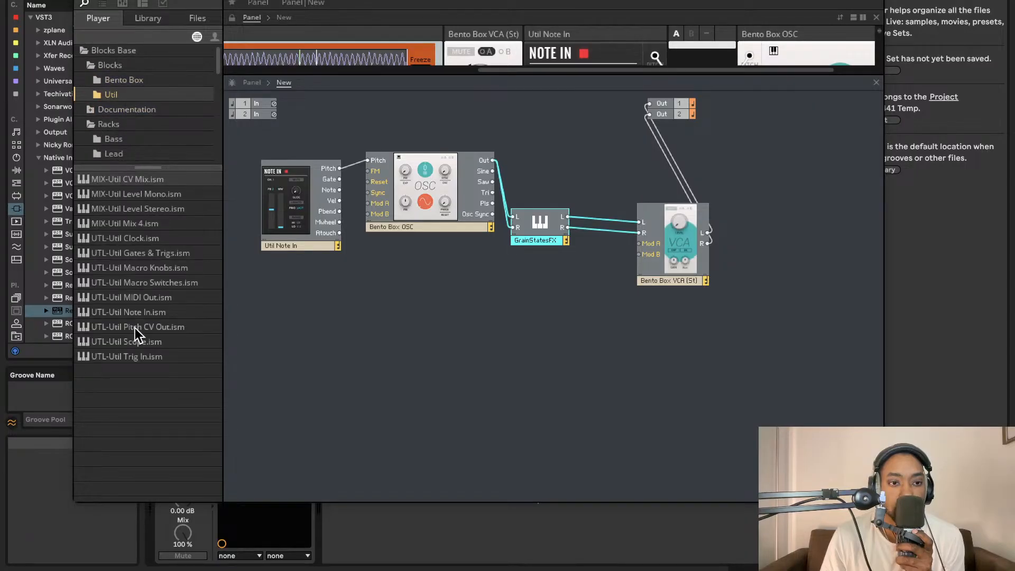
pyautogui.moveTo(133, 339); pyautogui.dragTo(610, 302)
pyautogui.moveTo(811, 287); pyautogui.dragTo(802, 277)
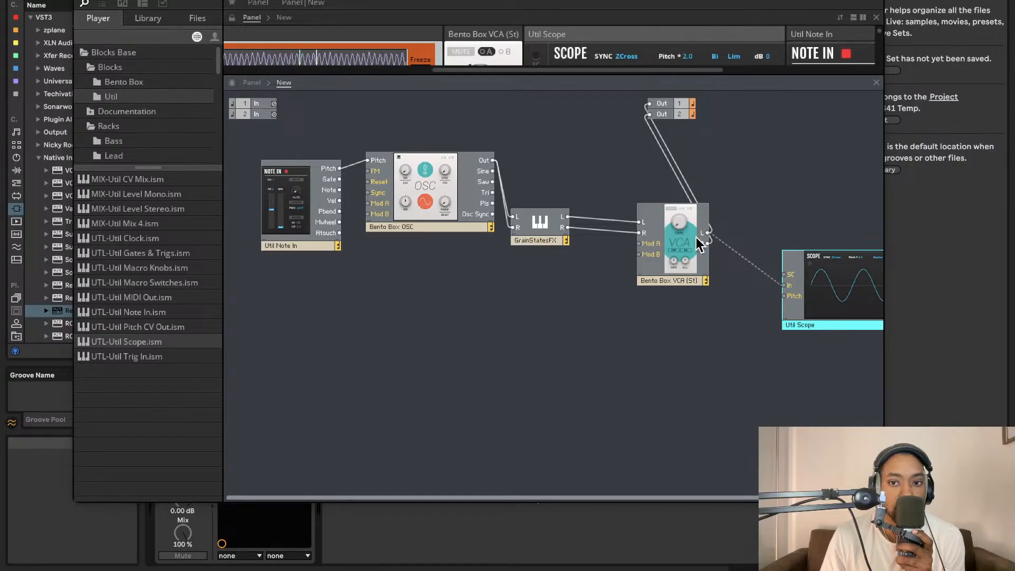
# - Enlarge the panel area to show the Scope and lower the Bento Box OSC's pitch to about -32 while monitoring the signal
pyautogui.moveTo(652, 75); pyautogui.dragTo(627, 288)
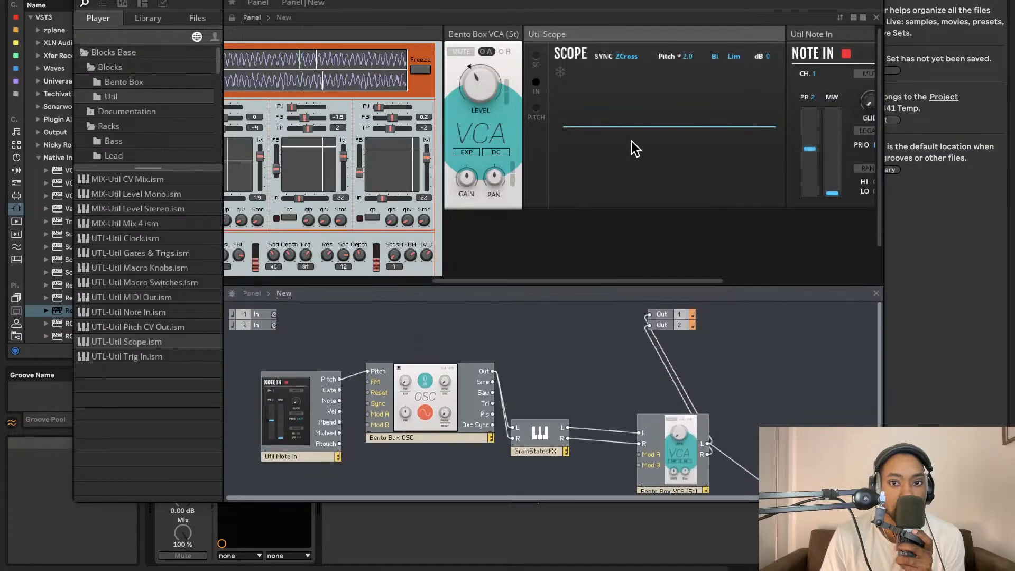
pyautogui.hscroll(5, 718, 134)
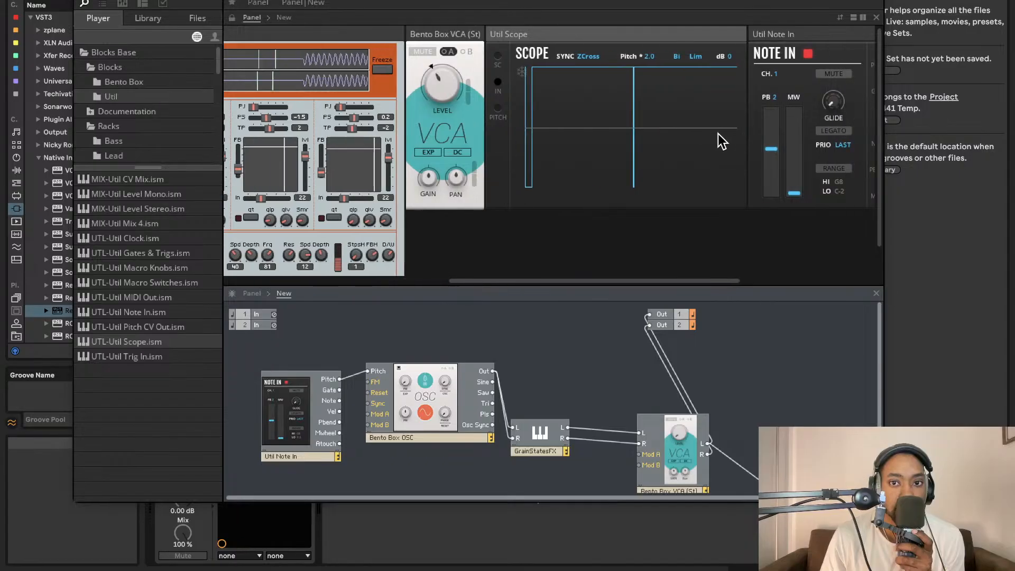
pyautogui.hscroll(3, 759, 132)
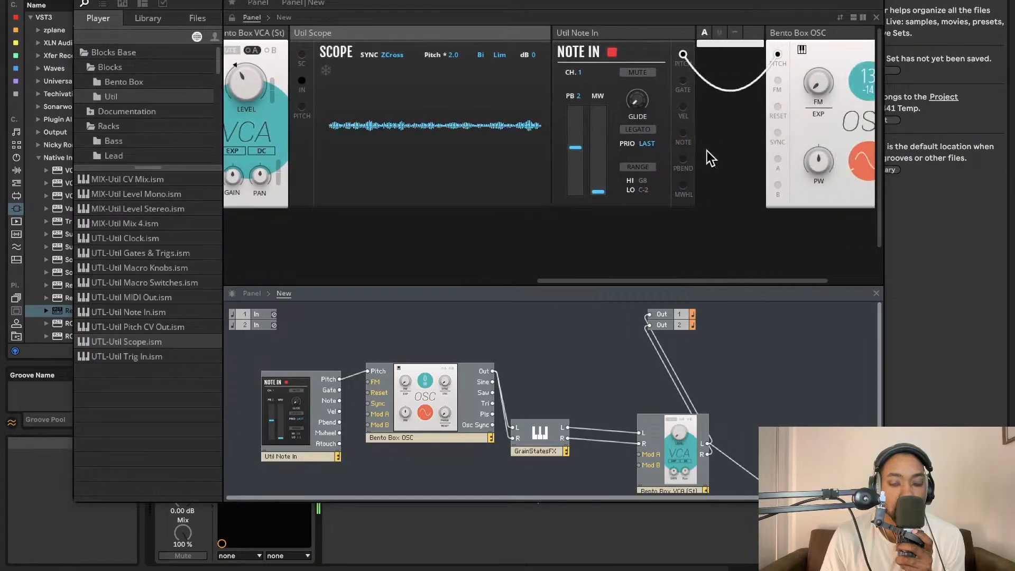
pyautogui.moveTo(830, 75); pyautogui.dragTo(812, 311)
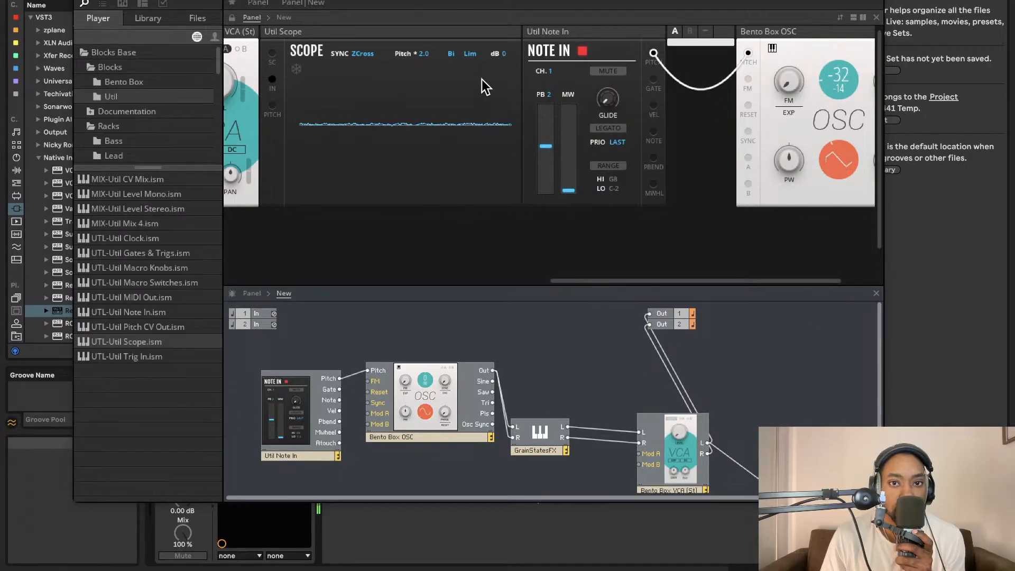
pyautogui.hscroll(-2, 557, 111)
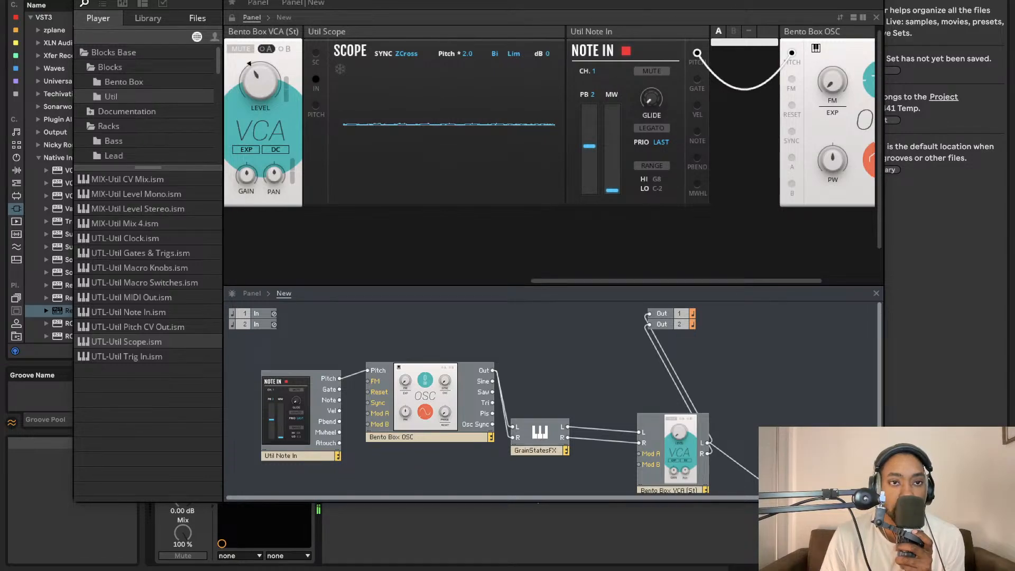
# - Save the ensemble as texturesLS.ens in the Racks folder and close the Reaktor window
pyautogui.click(182, 1)
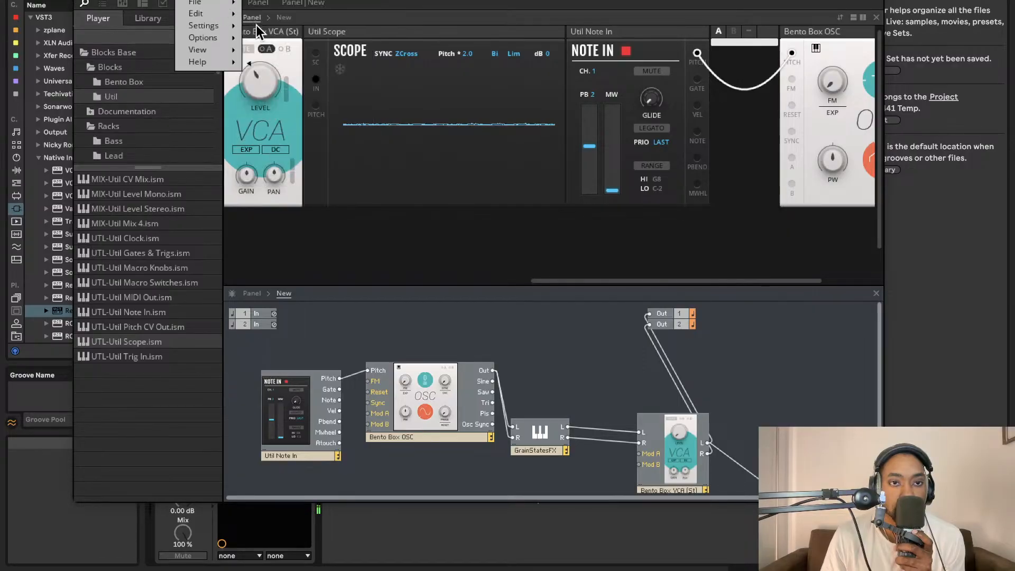
pyautogui.moveTo(230, 3)
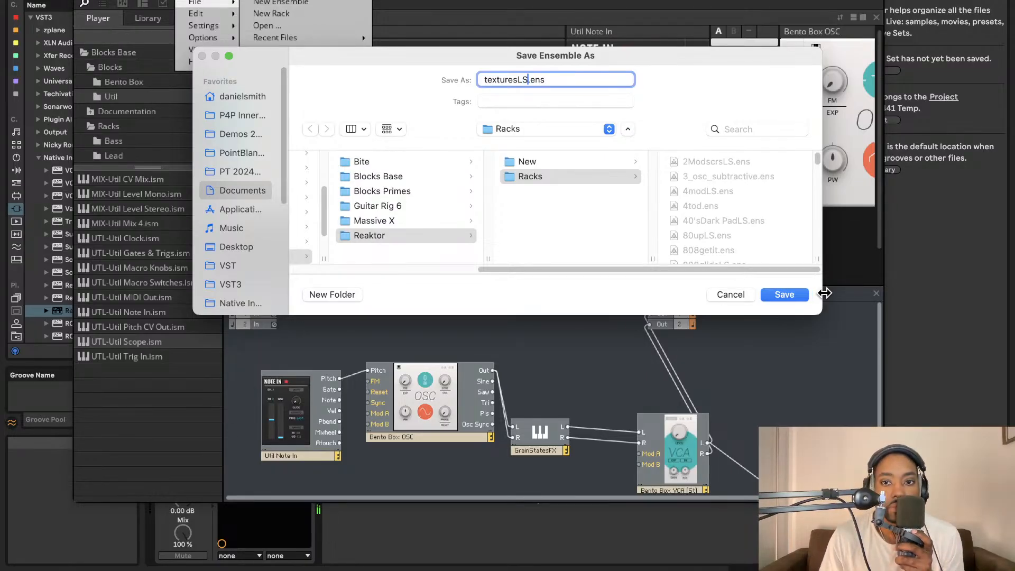
pyautogui.press('Return')
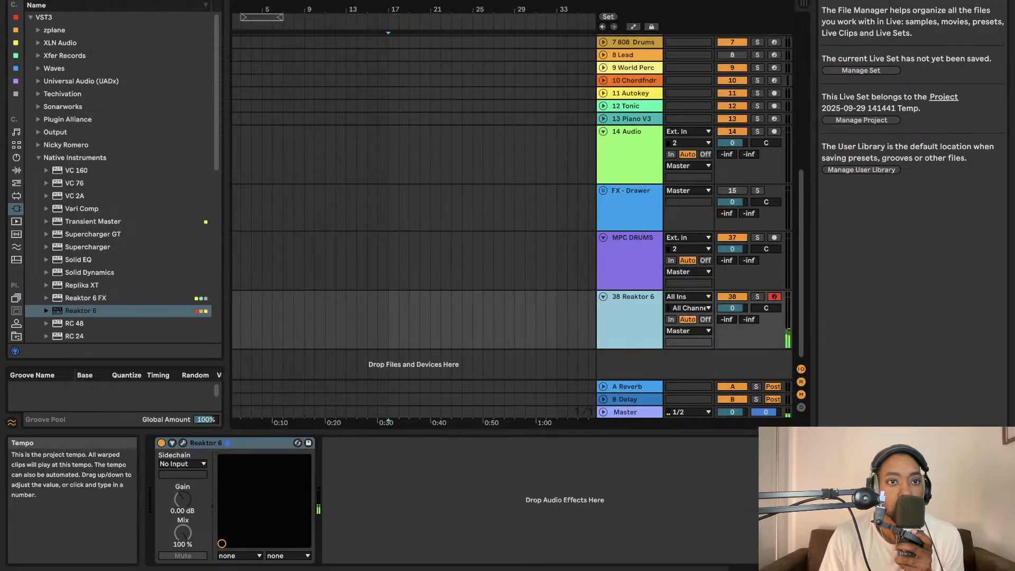
pyautogui.click(81, 0)
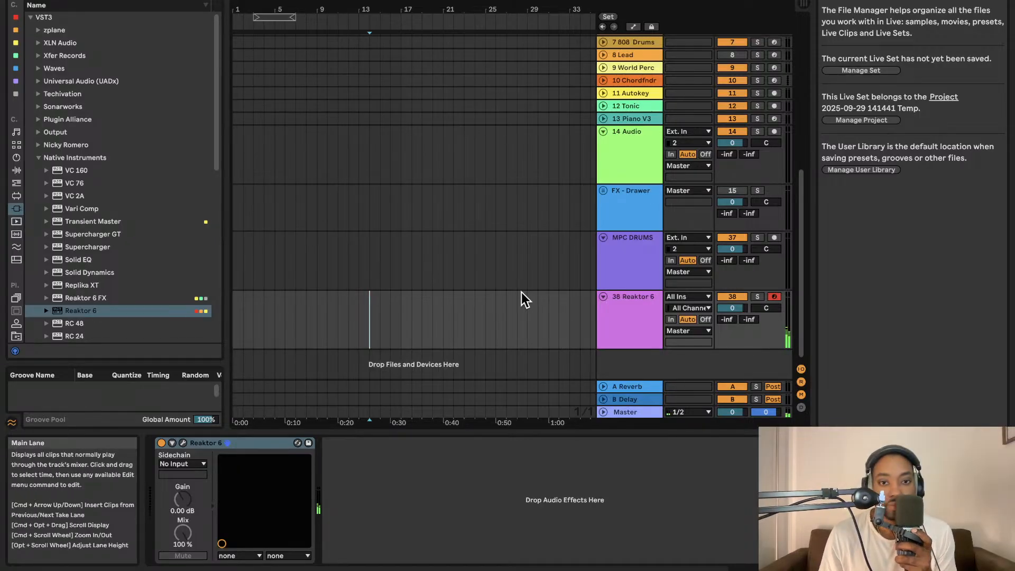
# - Insert an audio track below the Reaktor 6 track, and disarm and deactivate the Reaktor 6 track
pyautogui.press('super+t')
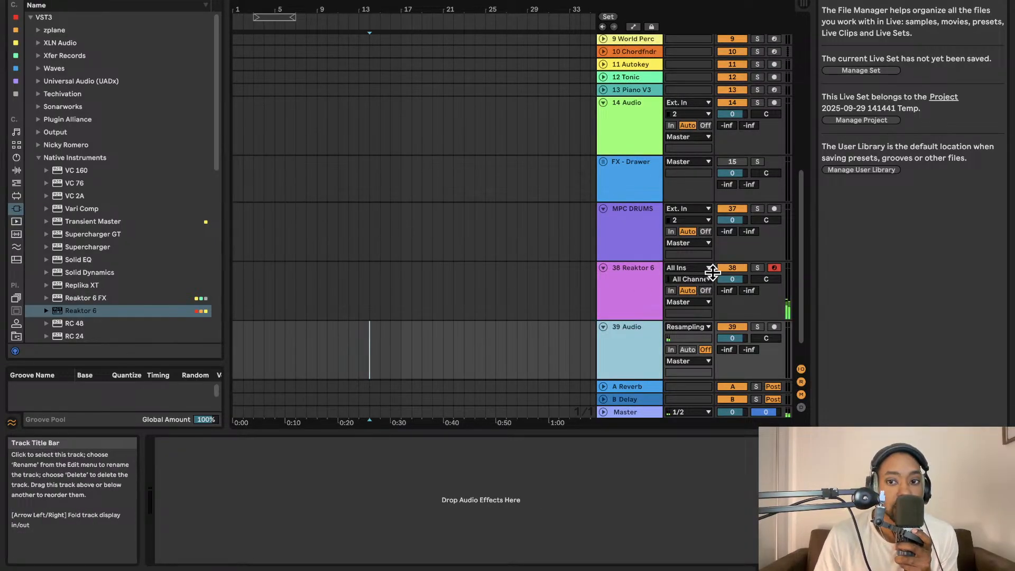
pyautogui.click(775, 268)
pyautogui.click(744, 268)
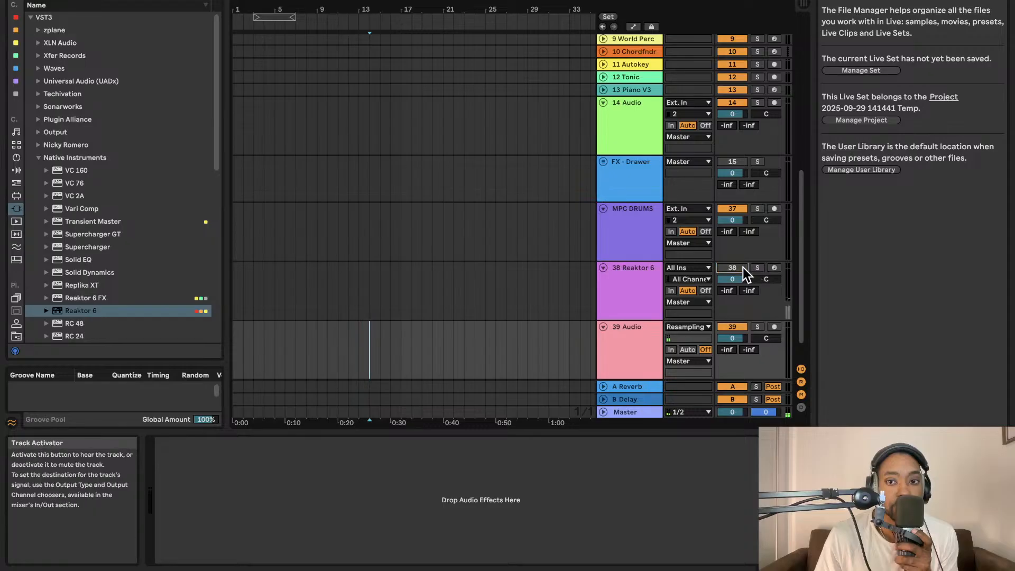
# - Place the insert marker around bar 22 on the 39 Audio track and set the Master's cue volume to -26.0
pyautogui.click(412, 352)
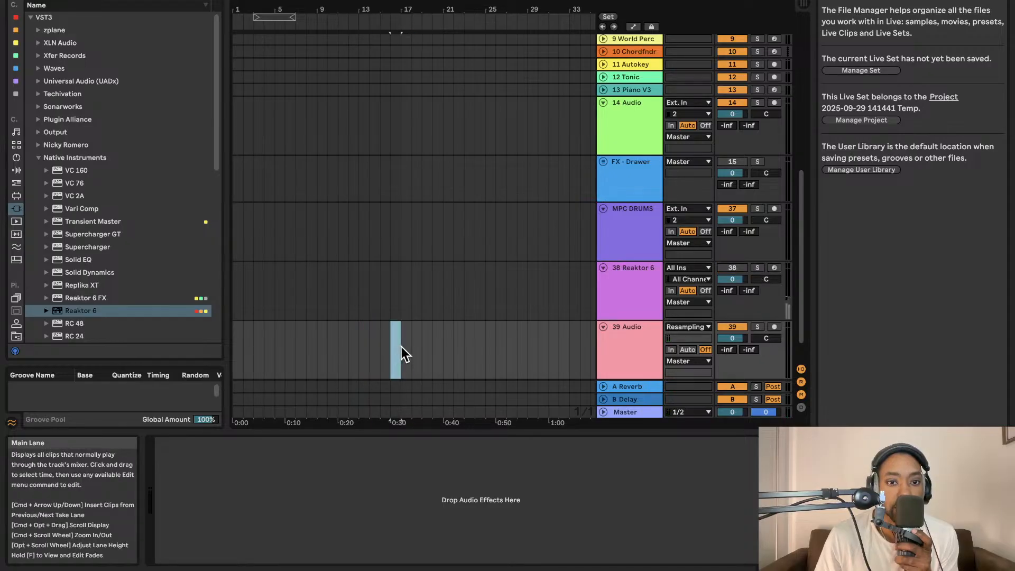
pyautogui.moveTo(402, 347); pyautogui.dragTo(469, 351)
pyautogui.click(465, 351)
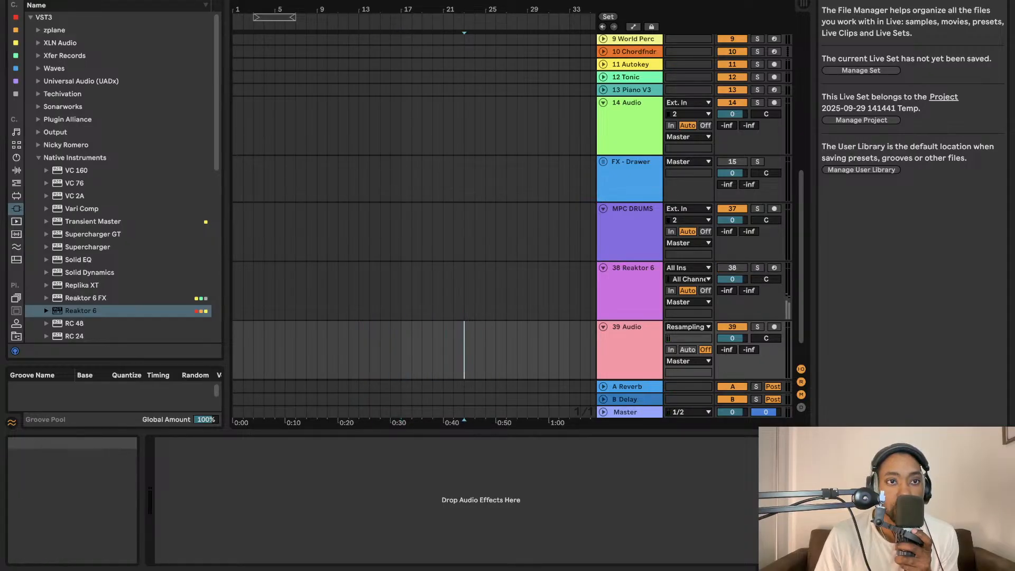
pyautogui.press('Tab')
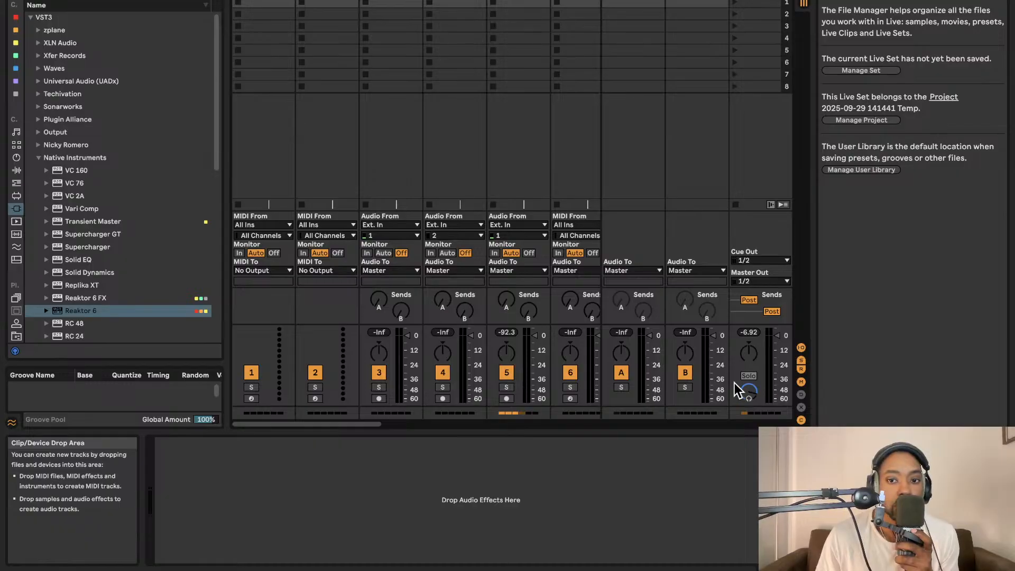
pyautogui.press('Tab')
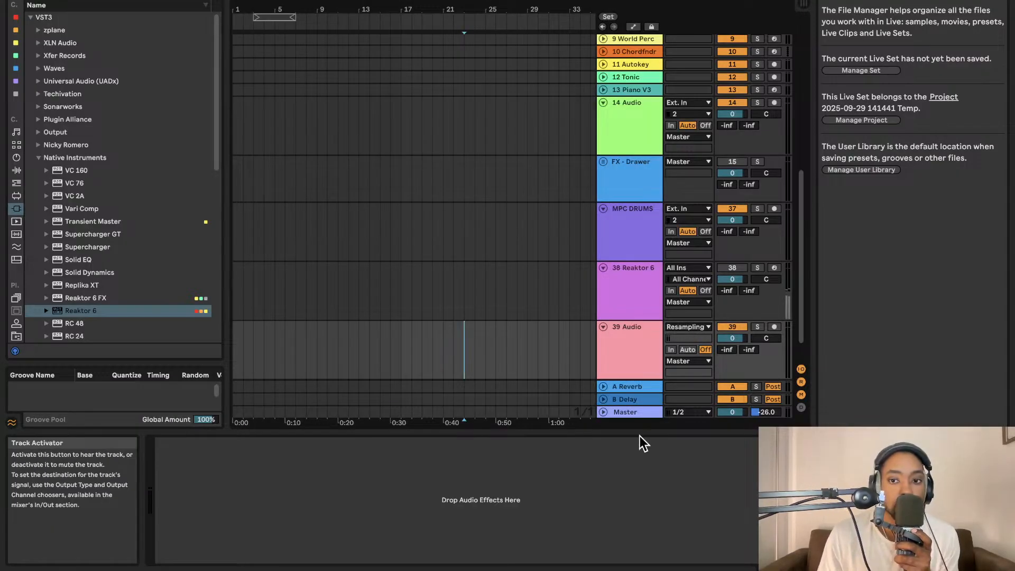
# - Arm the 39 Audio track and start an arrangement recording from about bar 22
pyautogui.click(775, 327)
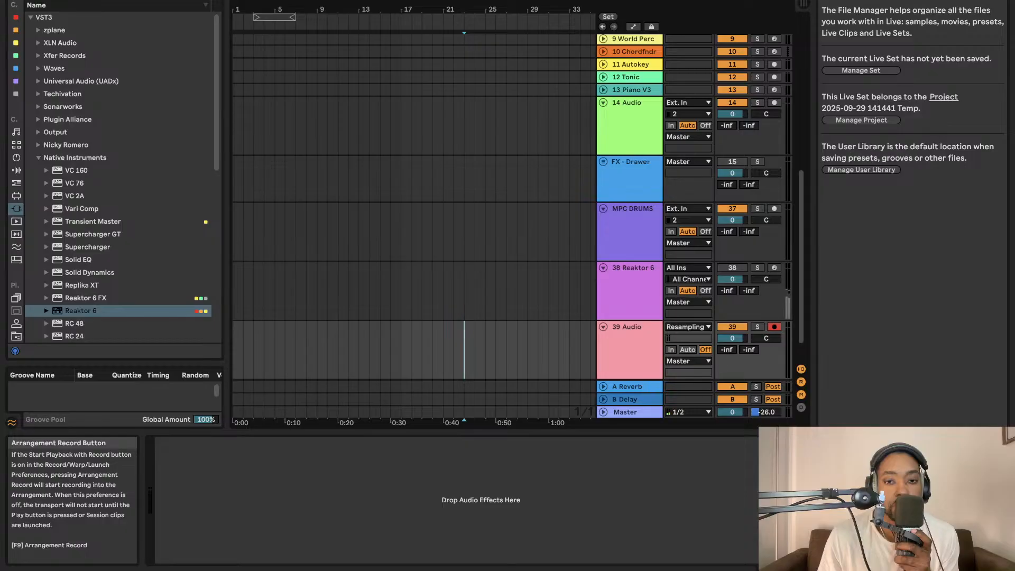
pyautogui.press('F9')
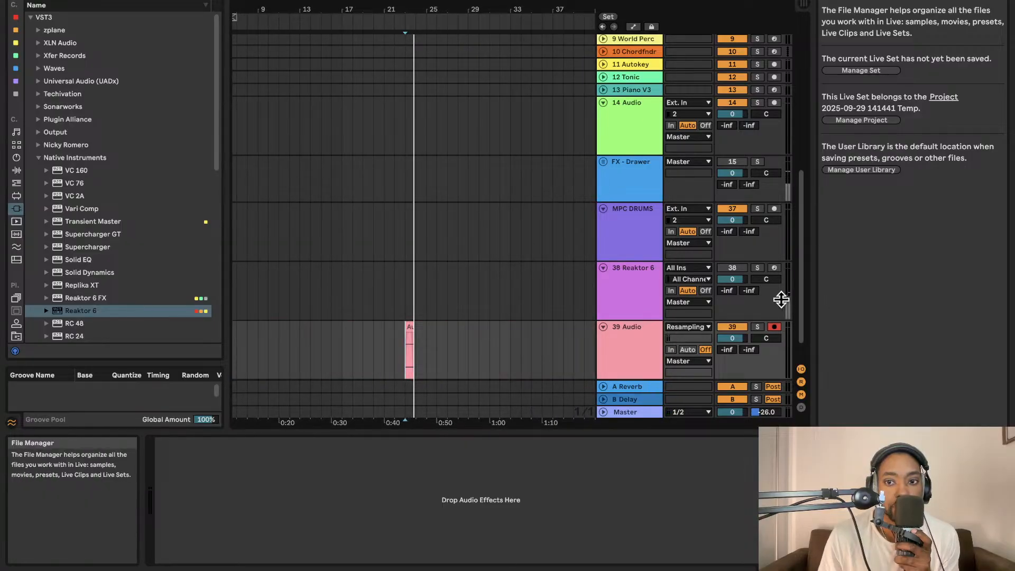
# - Reactivate the Reaktor 6 track and re-arm the 39 Audio track for resampling
pyautogui.click(775, 267)
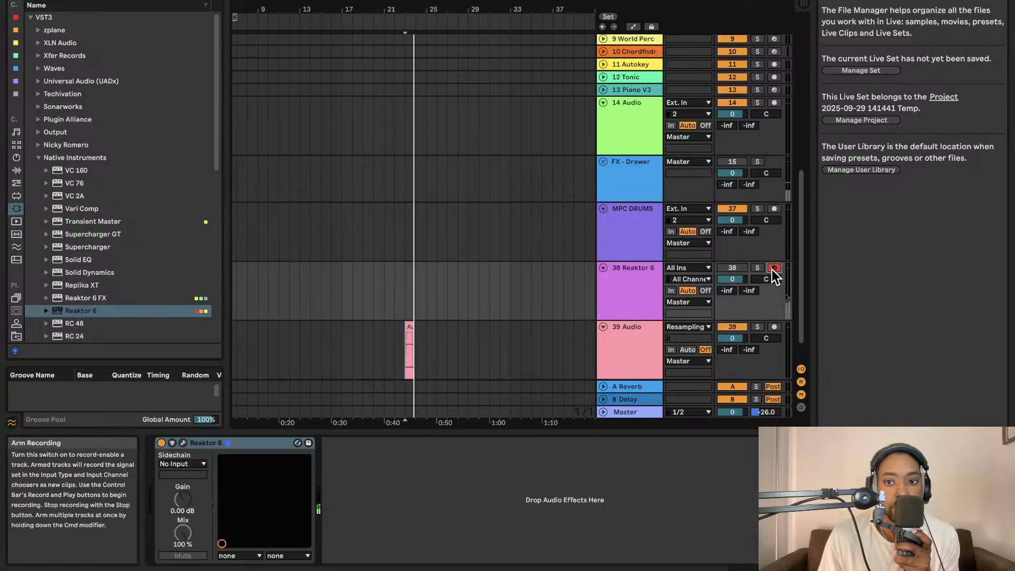
pyautogui.click(733, 268)
pyautogui.click(775, 327)
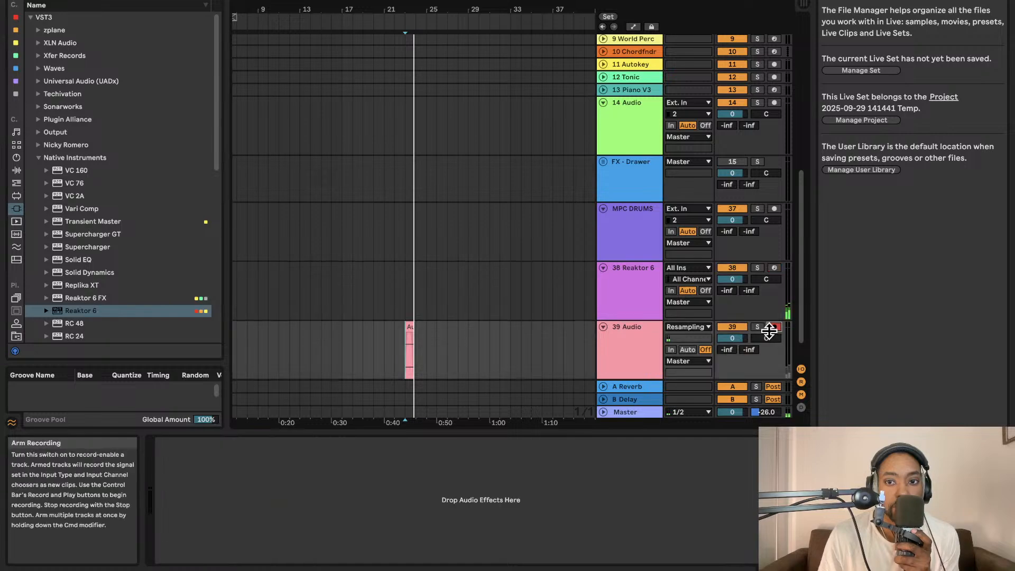
# - Replace the short clip on 39 Audio with a new resampled recording, arming the Reaktor 6 track before stopping
pyautogui.press('space')
pyautogui.click(410, 338)
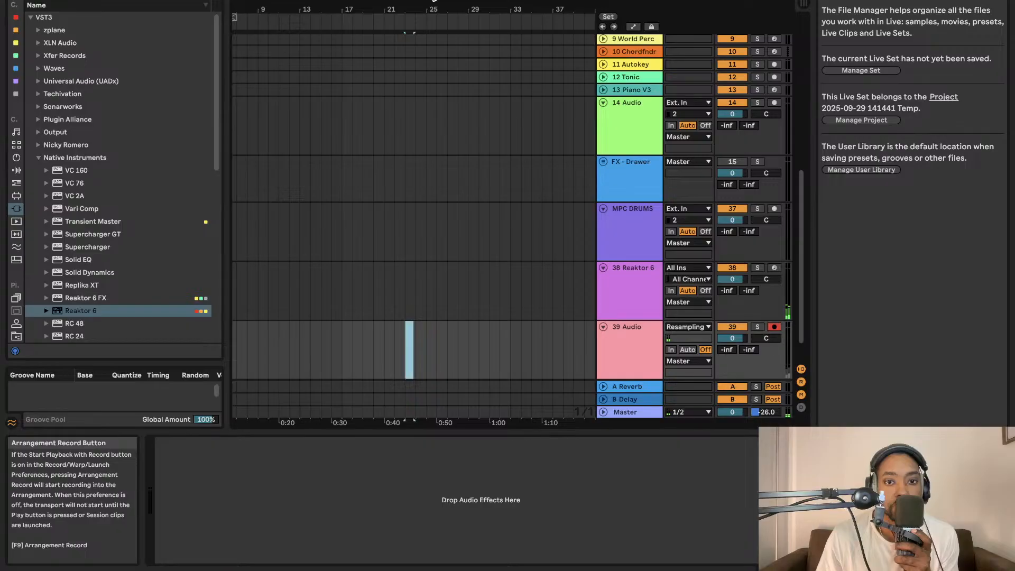
pyautogui.click(434, 1)
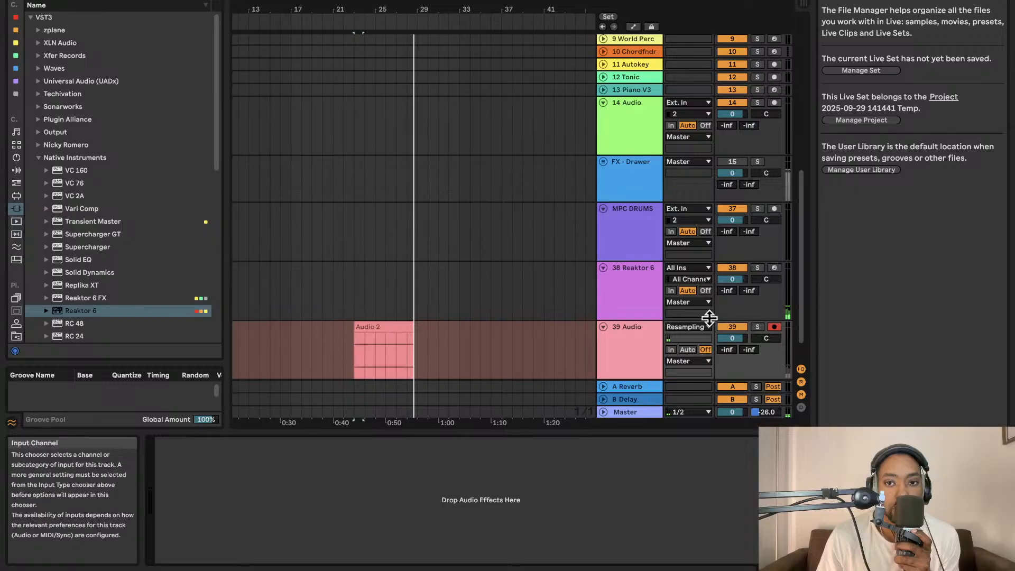
pyautogui.click(774, 267)
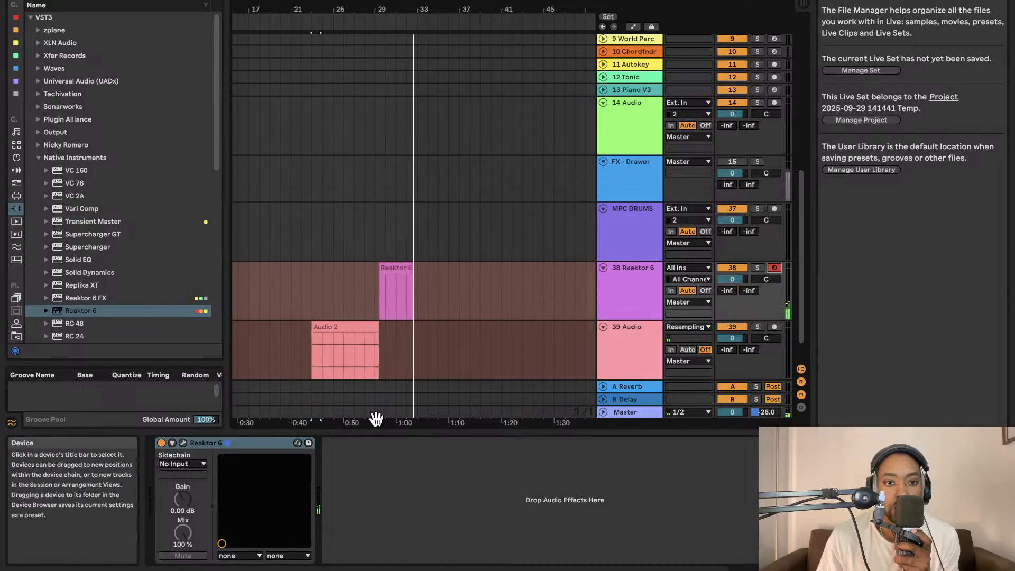
pyautogui.press('space')
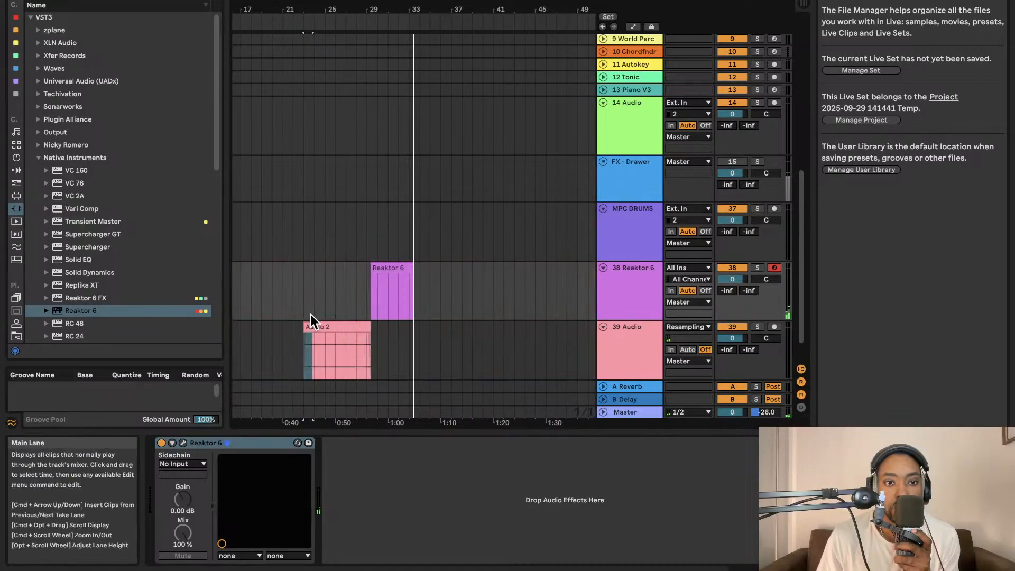
# - Raise the Audio 2 clip's gain to 8.38 dB and play it back with the Reaktor 6 track deactivated
pyautogui.click(313, 324)
pyautogui.doubleClick(312, 324)
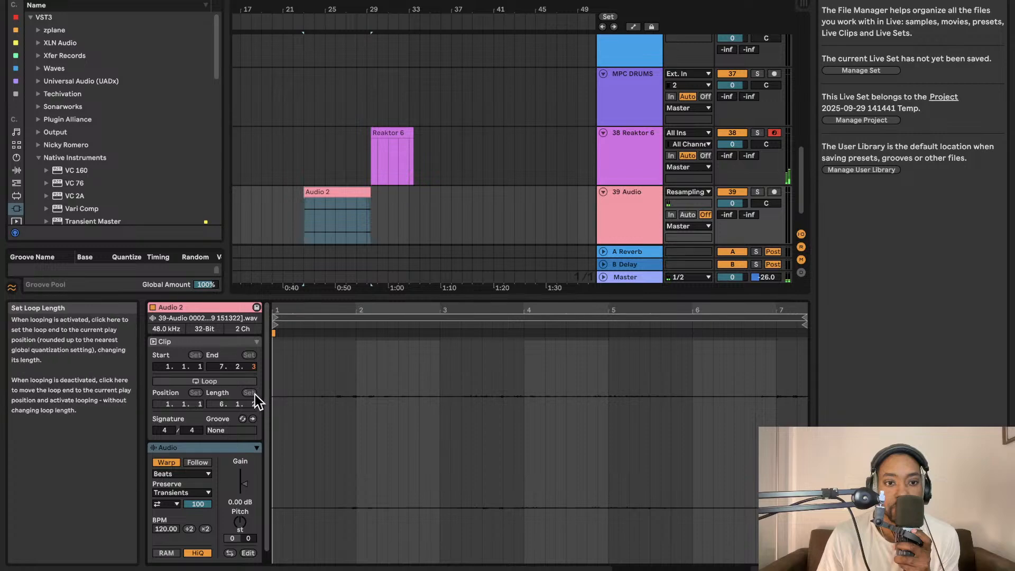
pyautogui.moveTo(252, 474); pyautogui.dragTo(252, 470)
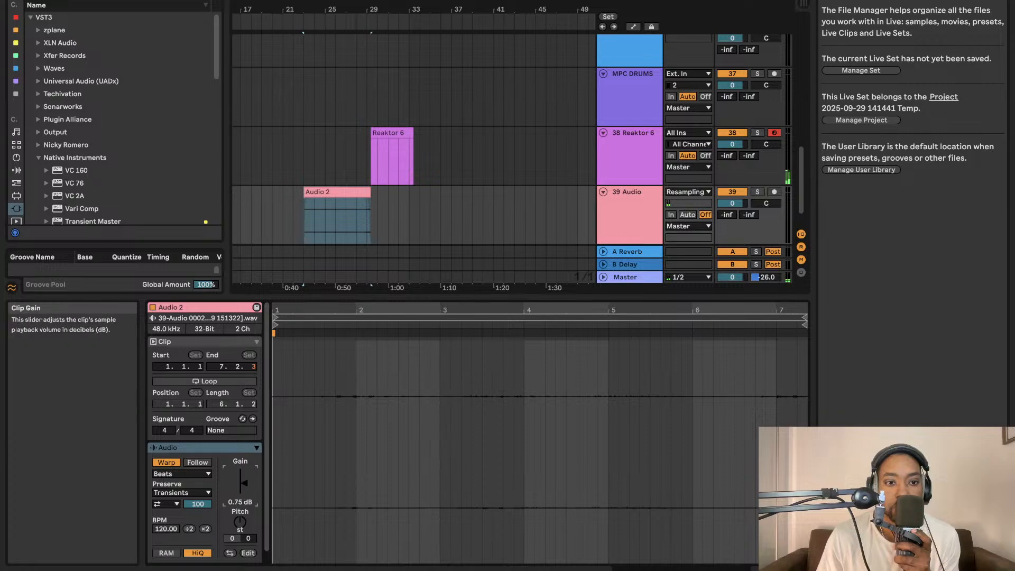
pyautogui.click(337, 201)
pyautogui.press('space')
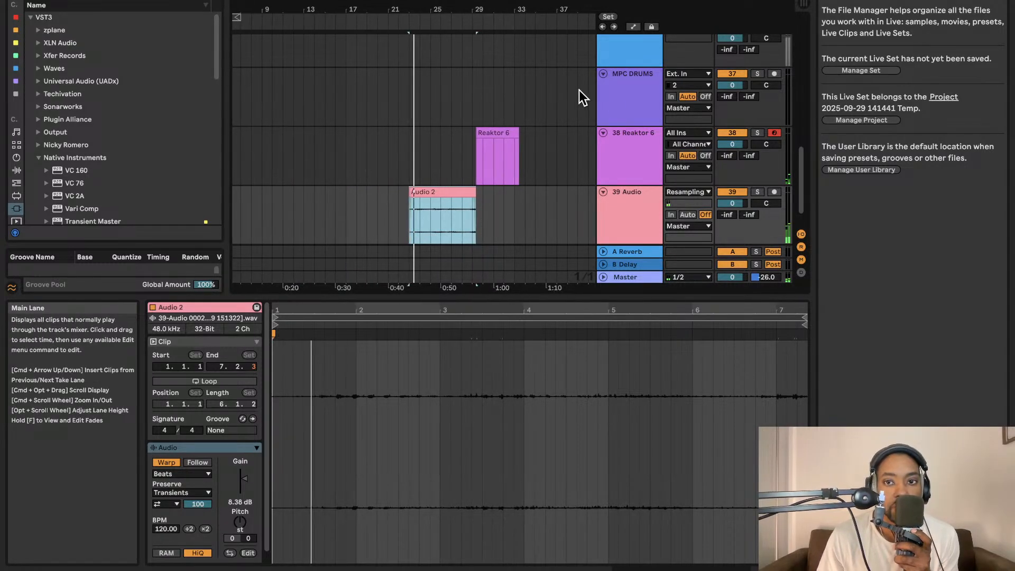
pyautogui.click(732, 133)
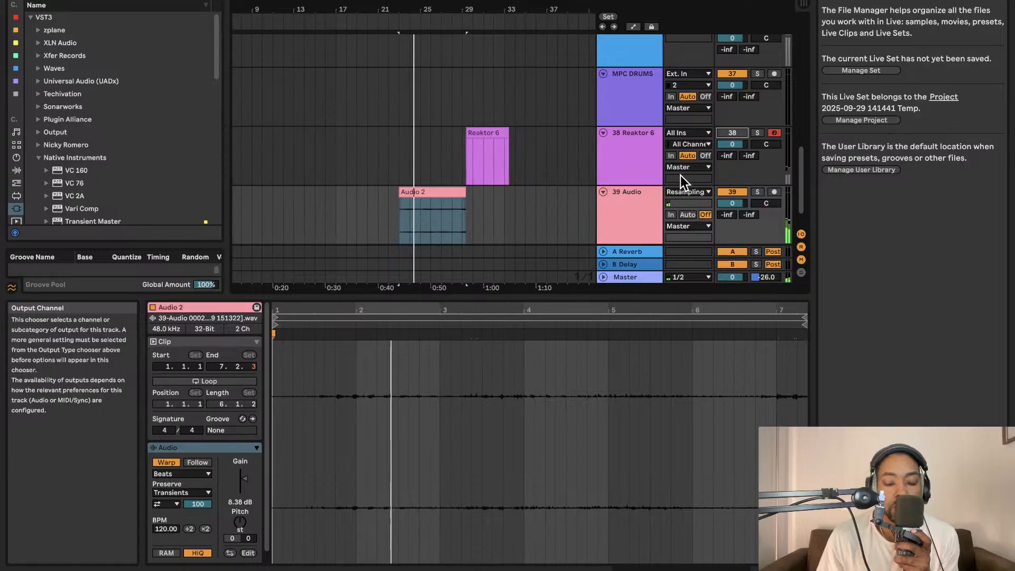
# - Trim the Audio 2 clip's right edge so that it ends at 7.1.1
pyautogui.click(456, 192)
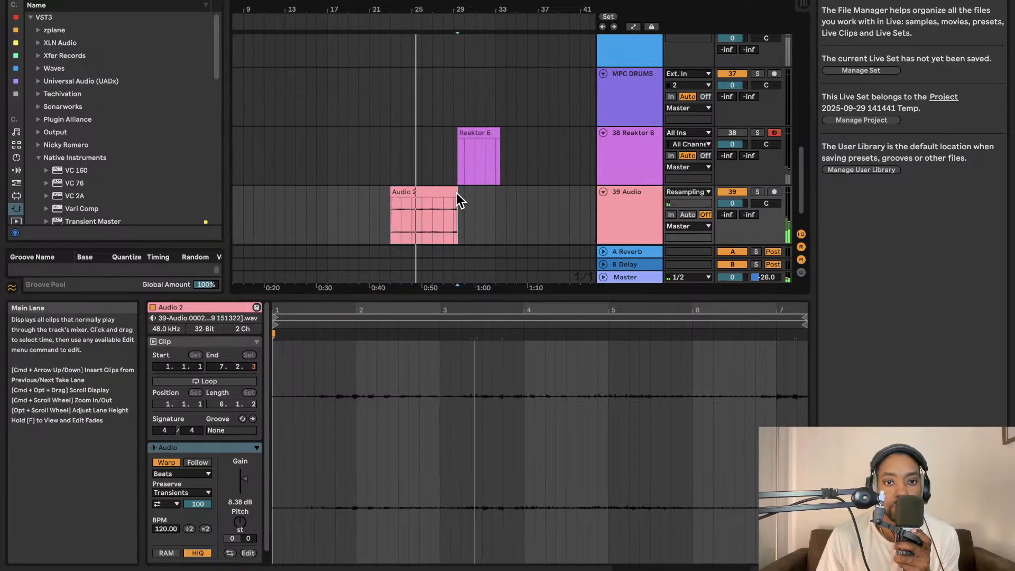
pyautogui.moveTo(456, 193); pyautogui.dragTo(453, 193)
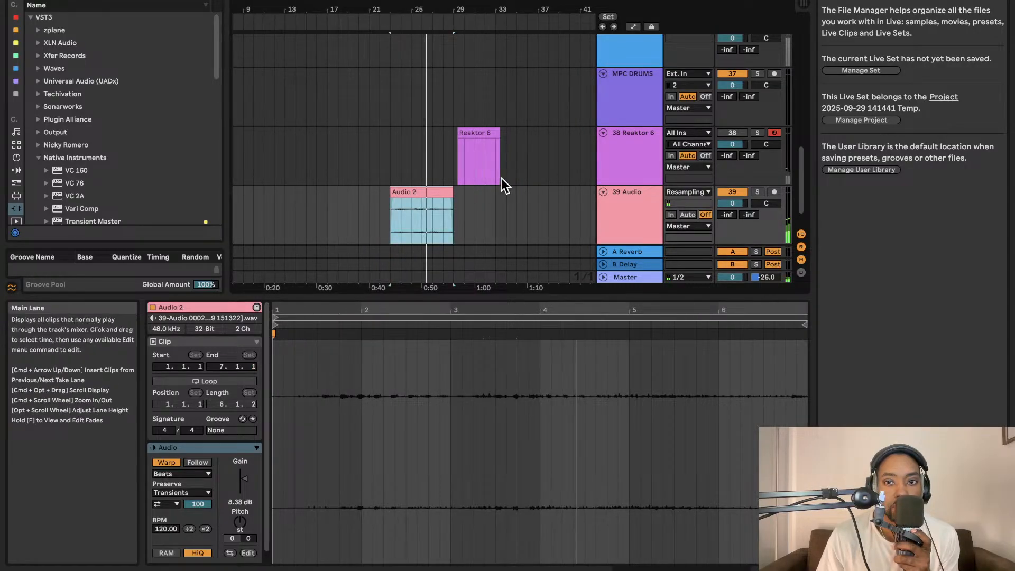
pyautogui.scroll(-1, 478, 189)
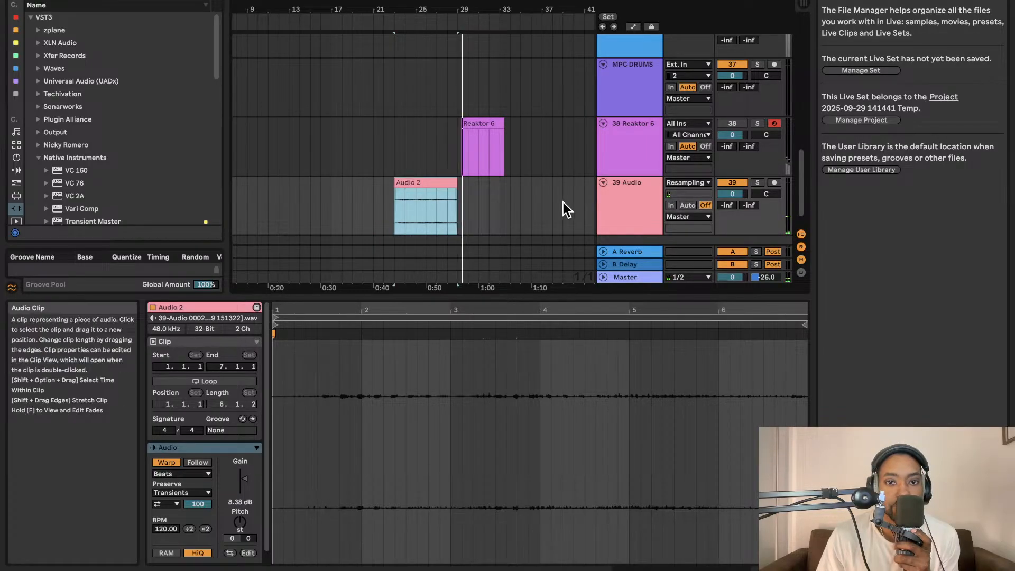
# - Delete the MIDI clip on the Reaktor 6 track and arm 39 Audio with the insert marker around bar 32
pyautogui.click(486, 134)
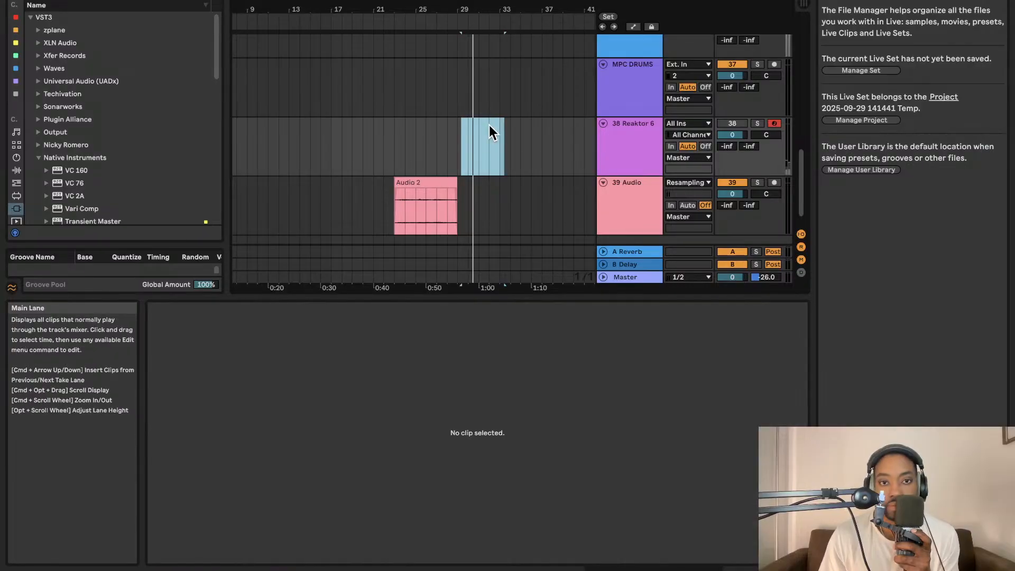
pyautogui.click(774, 182)
pyautogui.click(500, 195)
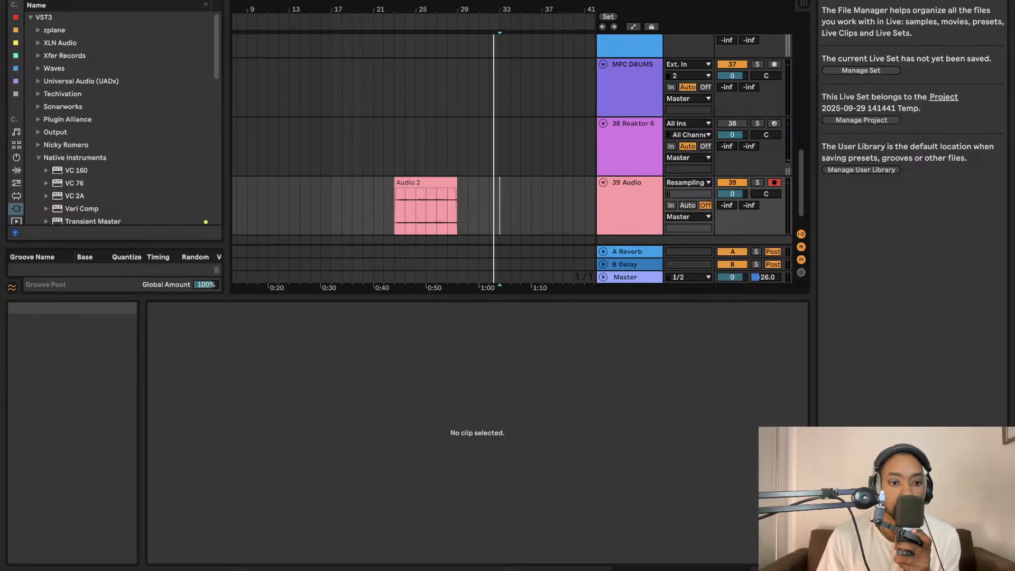
# - Activate the Reaktor 6 track and open its plug-in window, positioned so the Live mixer controls stay accessible
pyautogui.moveTo(152, 565)
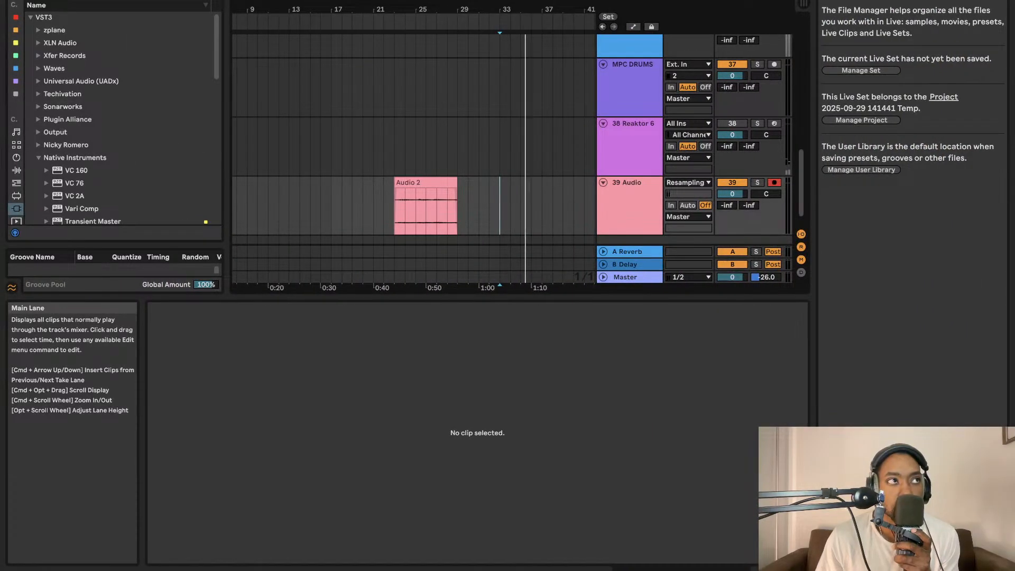
pyautogui.click(629, 147)
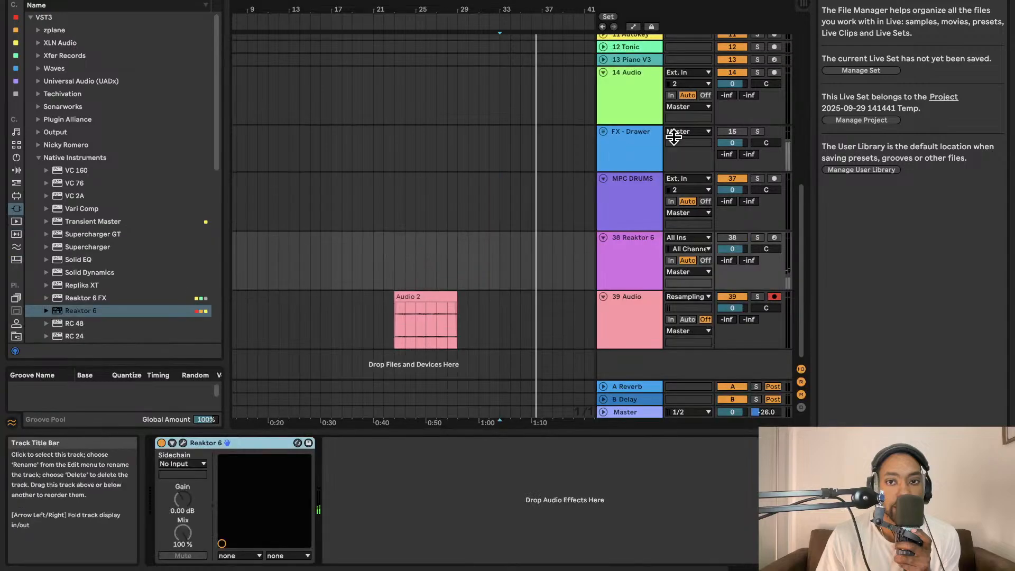
pyautogui.click(720, 238)
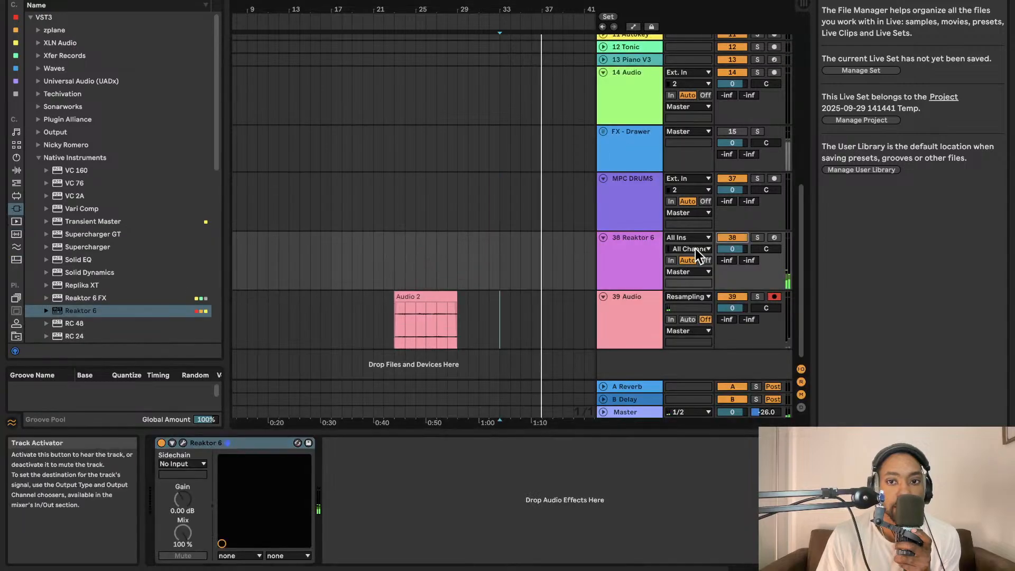
pyautogui.click(183, 443)
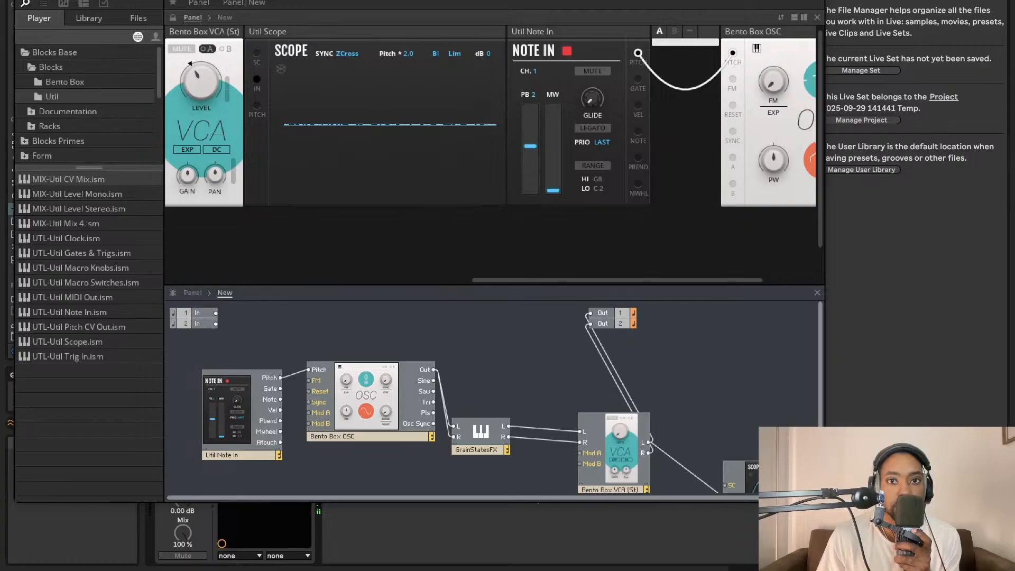
pyautogui.moveTo(464, 0); pyautogui.dragTo(343, 89)
pyautogui.hscroll(4, 498, 259)
pyautogui.moveTo(553, 90); pyautogui.dragTo(344, 141)
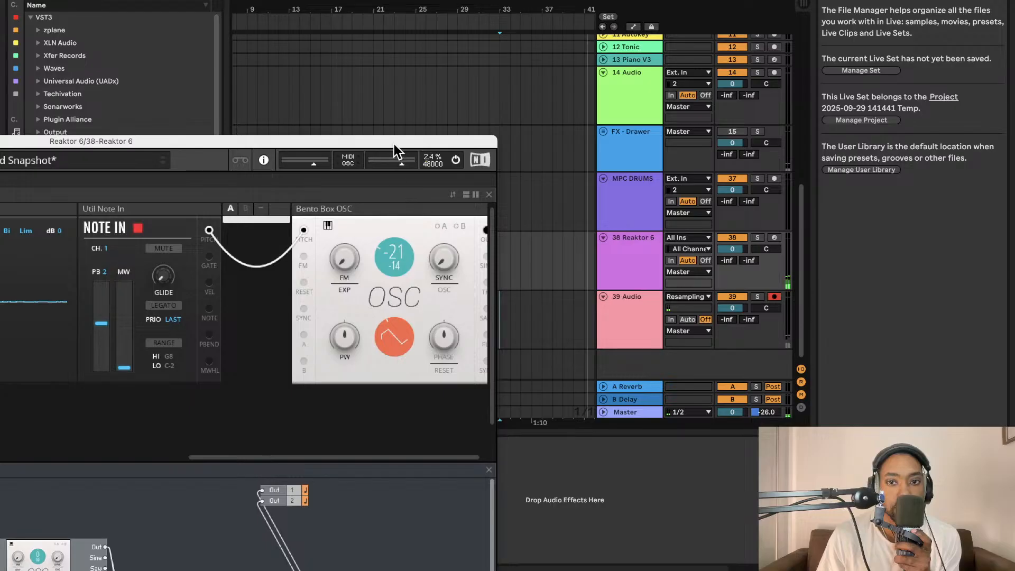
pyautogui.moveTo(394, 144); pyautogui.dragTo(549, 65)
pyautogui.moveTo(197, 71); pyautogui.dragTo(212, 48)
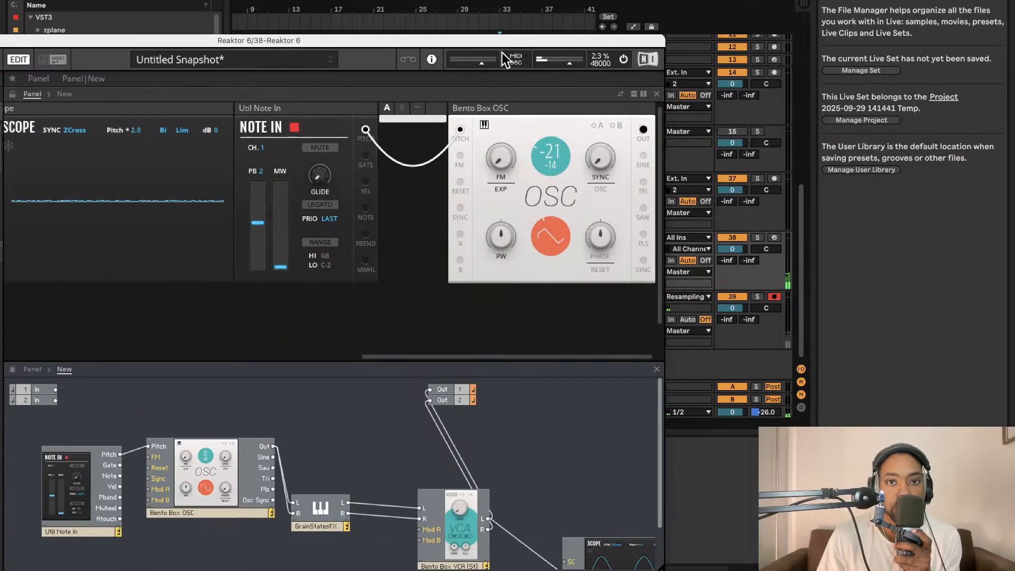
pyautogui.moveTo(503, 41); pyautogui.dragTo(548, 0)
# - Set the Bento Box OSC to a sine waveform with pitch -10 and check the signal in GrainStatesFX
pyautogui.hscroll(-10, 436, 180)
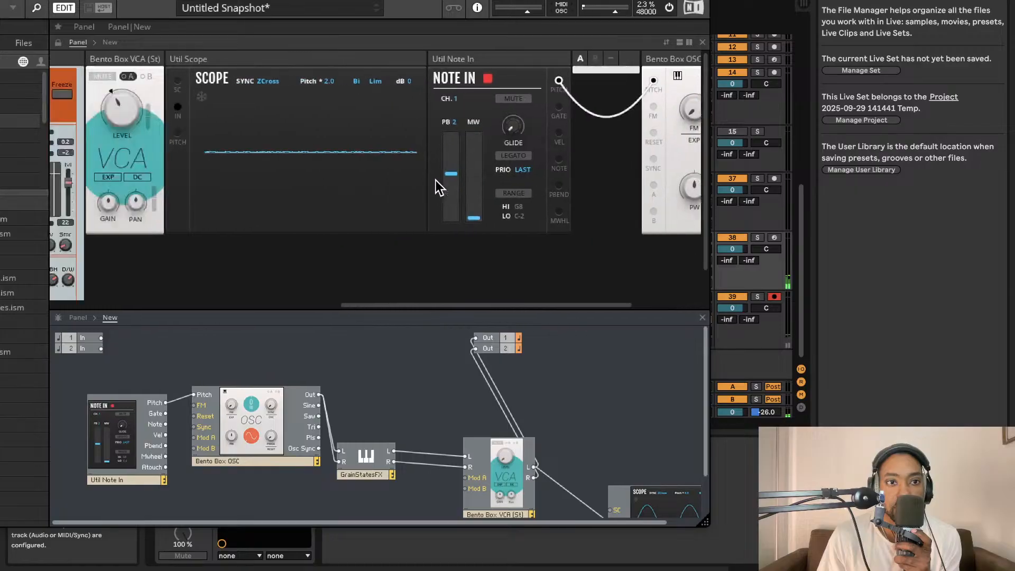
pyautogui.hscroll(10, 446, 113)
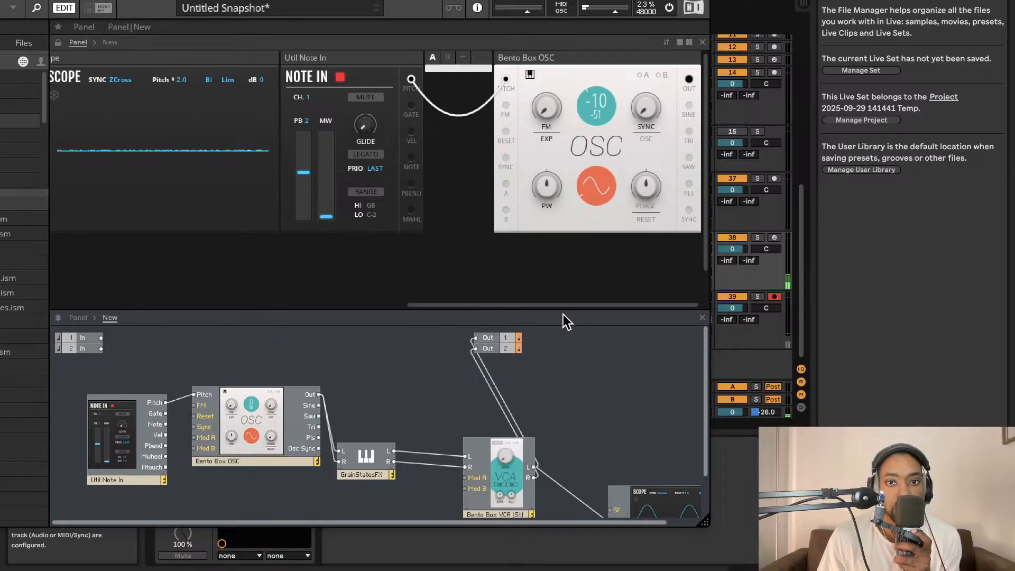
pyautogui.hscroll(-10, 508, 207)
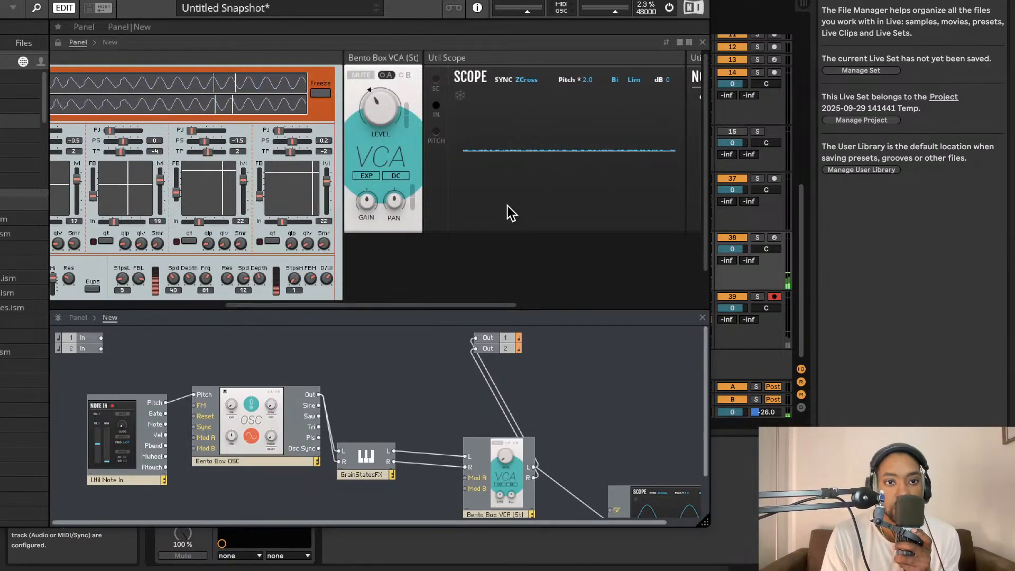
pyautogui.hscroll(-10, 406, 209)
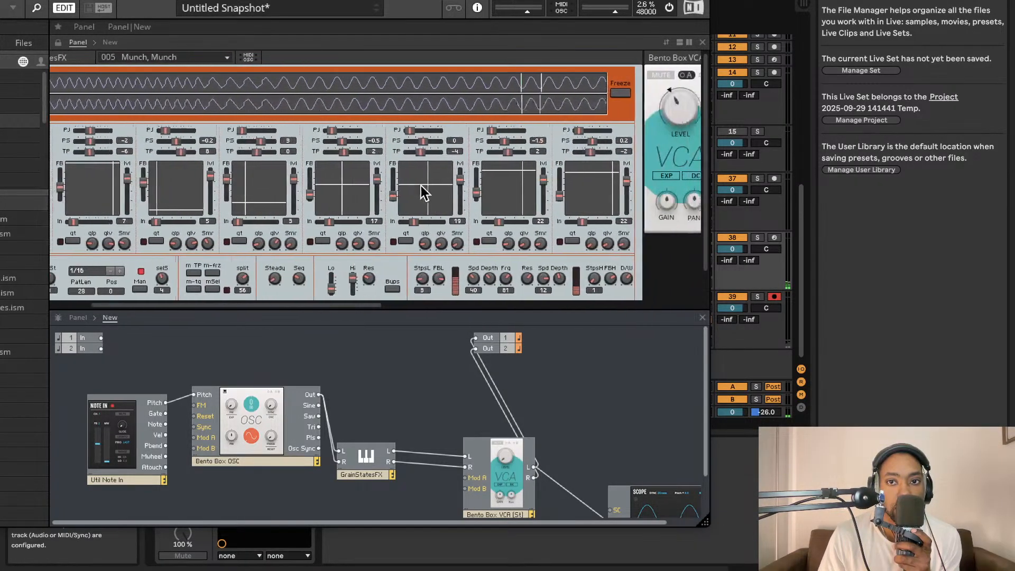
pyautogui.hscroll(-5, 423, 185)
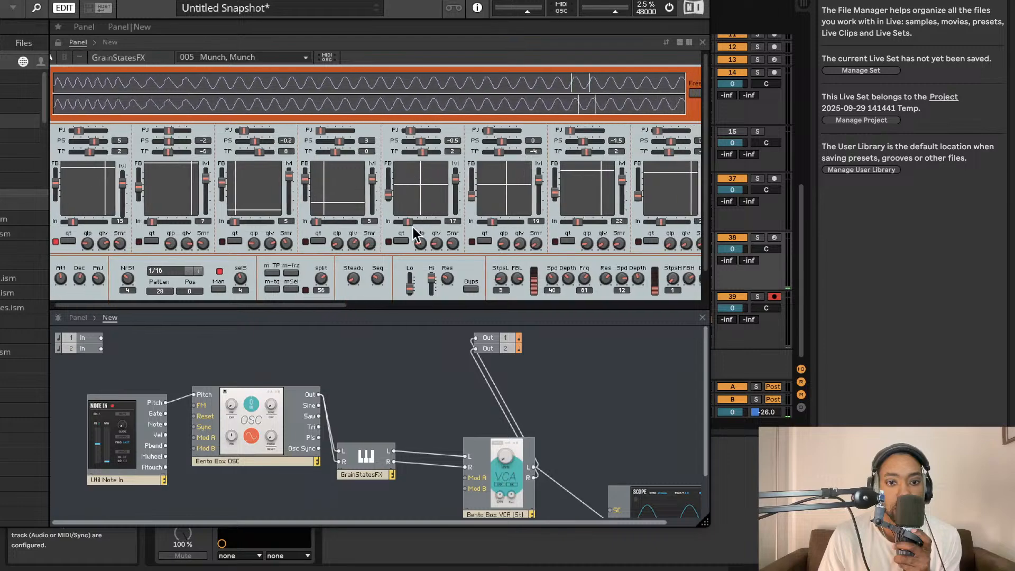
pyautogui.hscroll(10, 425, 112)
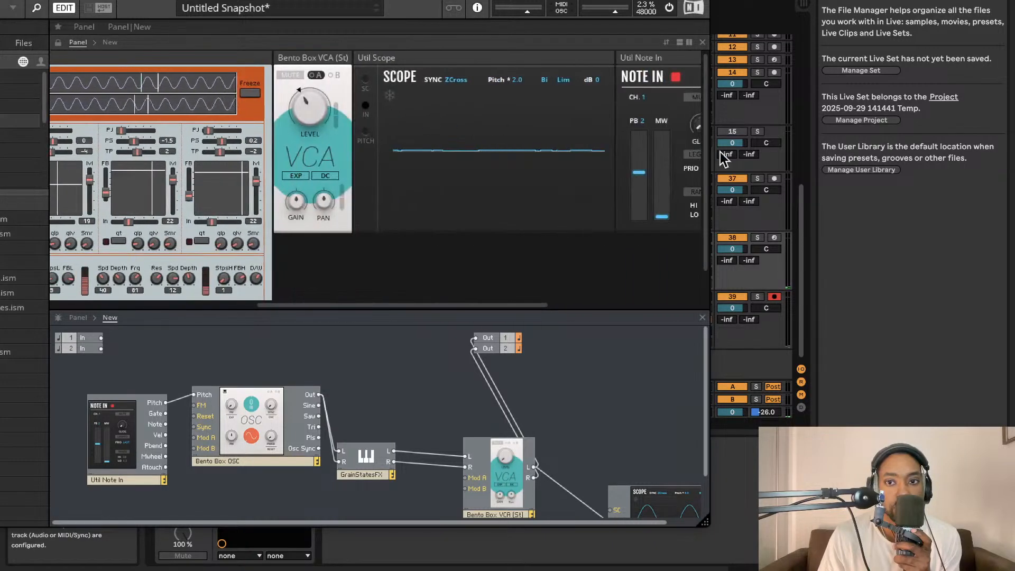
# - Arm the Reaktor 6 track, lower the Bento Box OSC's pitch to -38, and monitor the result in GrainStatesFX
pyautogui.click(775, 238)
pyautogui.hscroll(8, 502, 117)
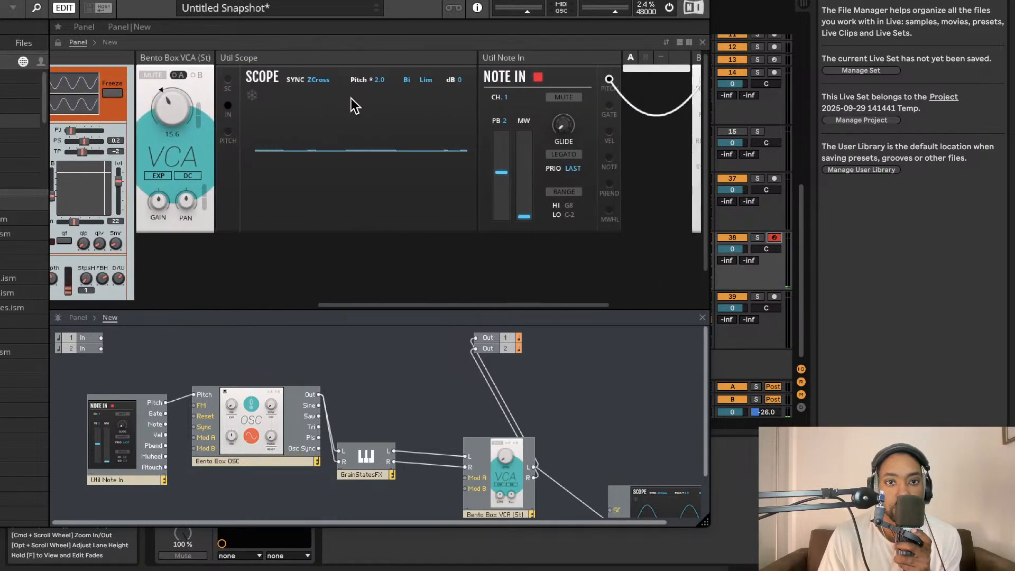
pyautogui.hscroll(4, 502, 116)
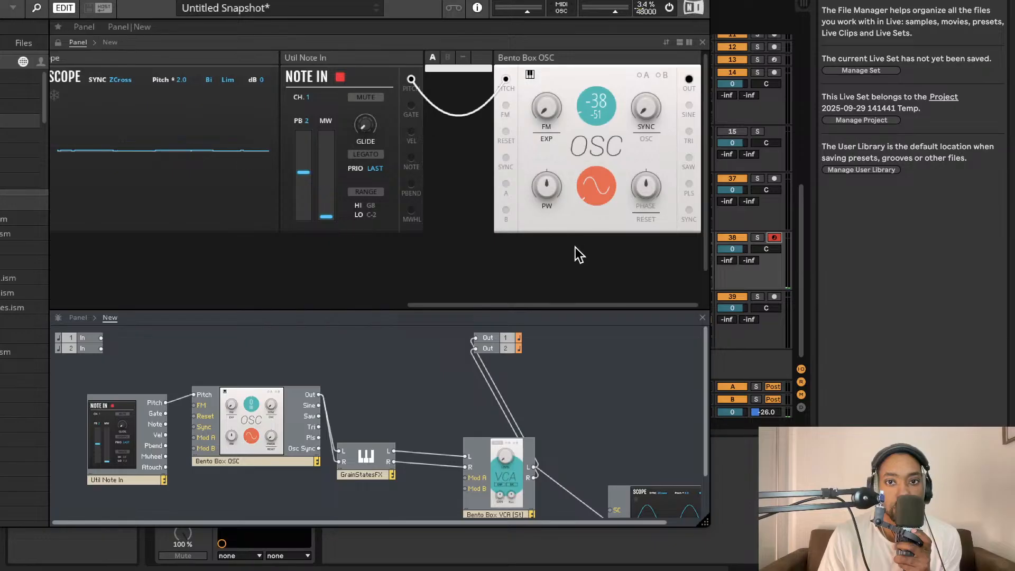
pyautogui.hscroll(-15, 386, 94)
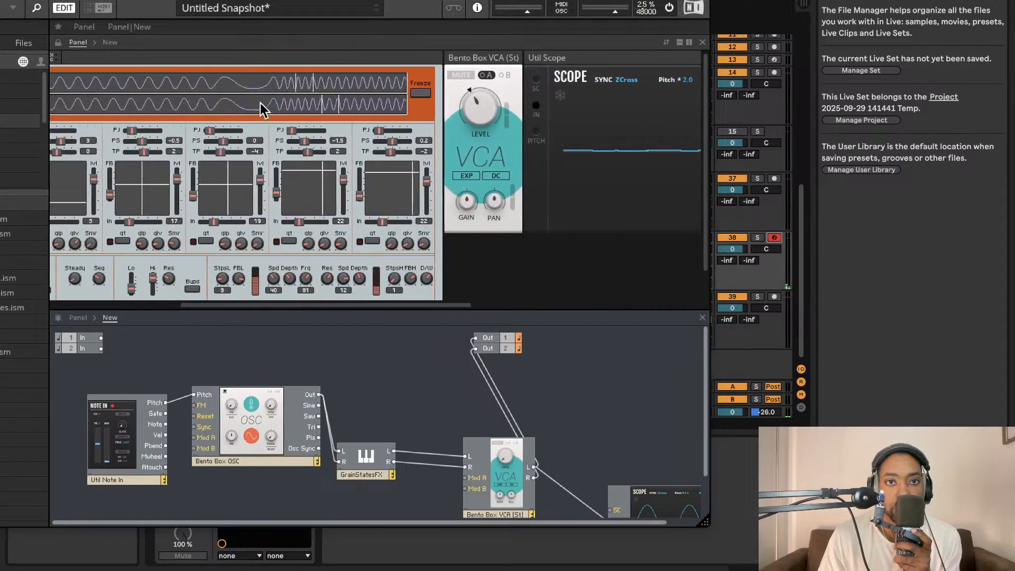
pyautogui.hscroll(-3, 402, 125)
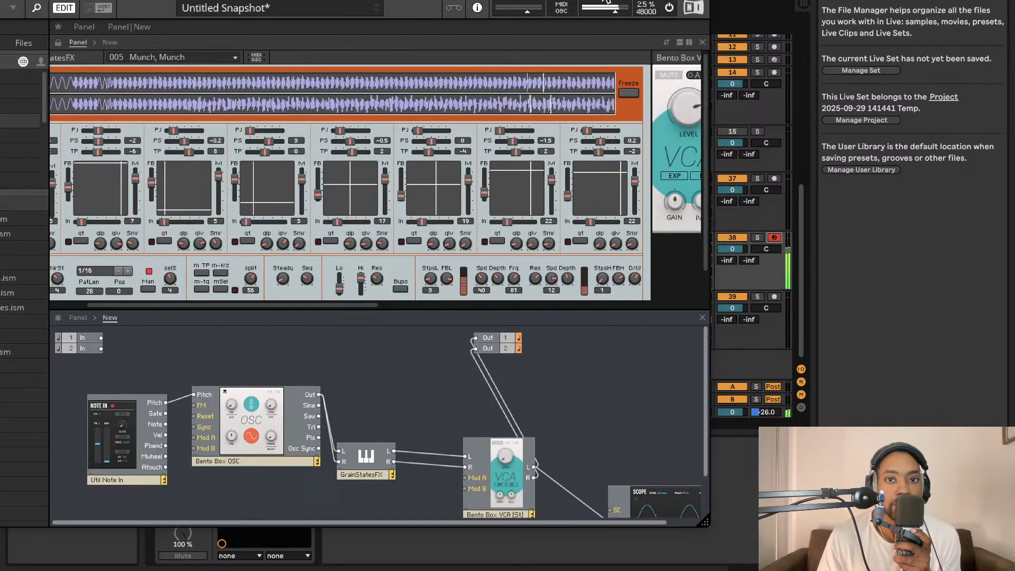
# - Close the Reaktor window and arm the 39 Audio track for another resampled take
pyautogui.moveTo(602, 0); pyautogui.dragTo(784, 214)
pyautogui.click(87, 215)
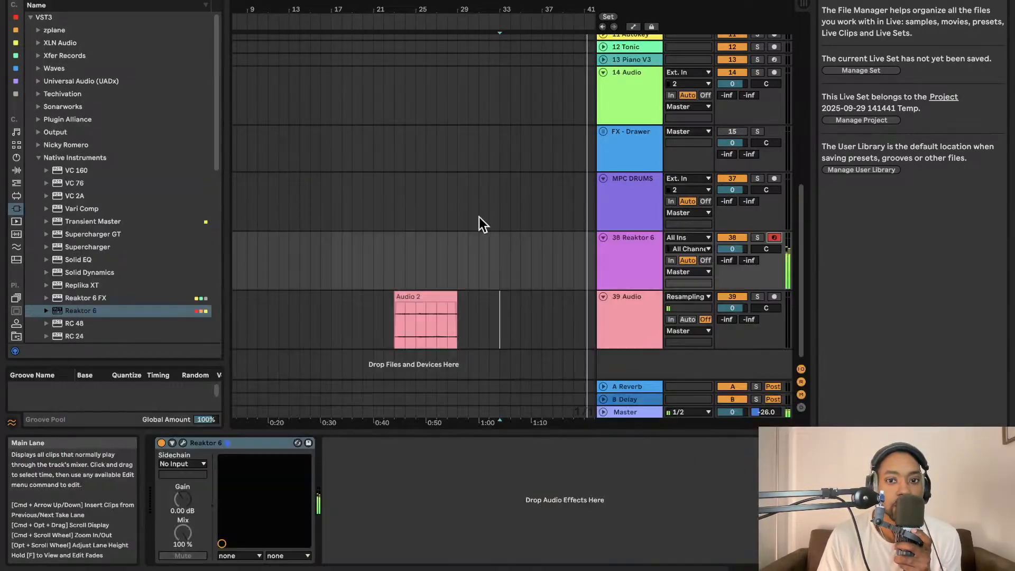
pyautogui.click(774, 297)
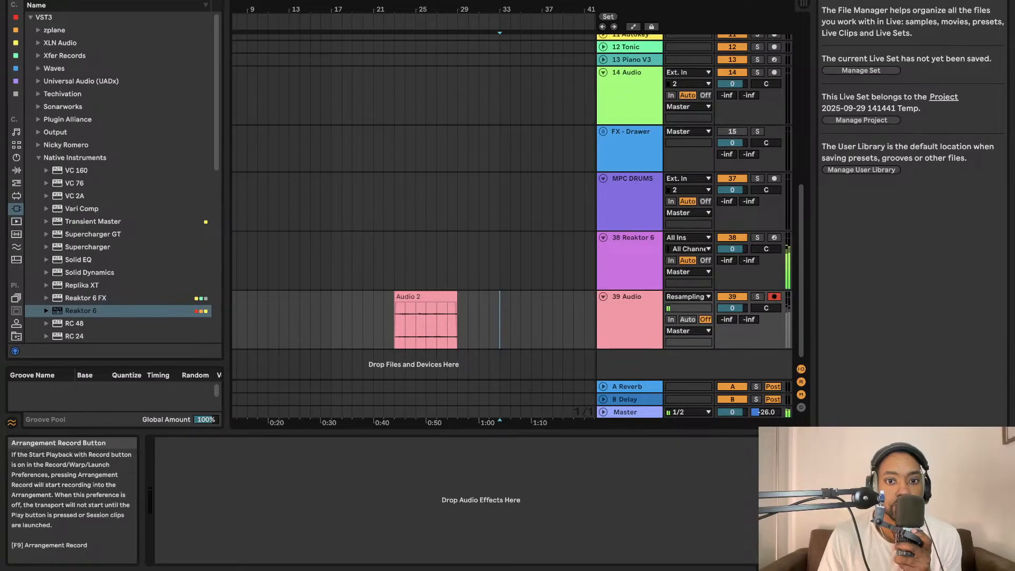
# - Record a resampled take onto the 39 Audio track from bar 33, mute 38 Reaktor 6, and play the take back
pyautogui.click(544, 0)
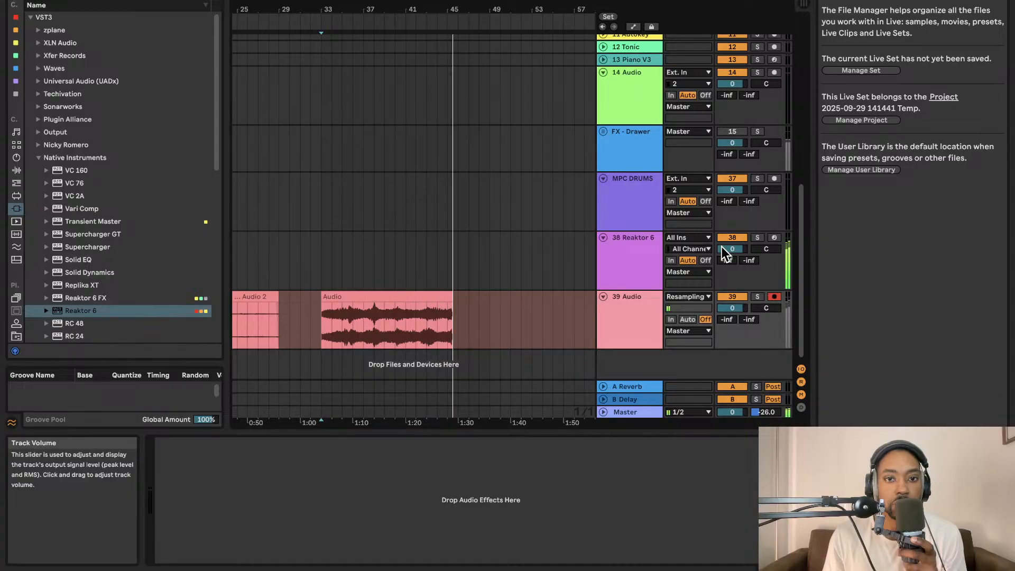
pyautogui.press('space')
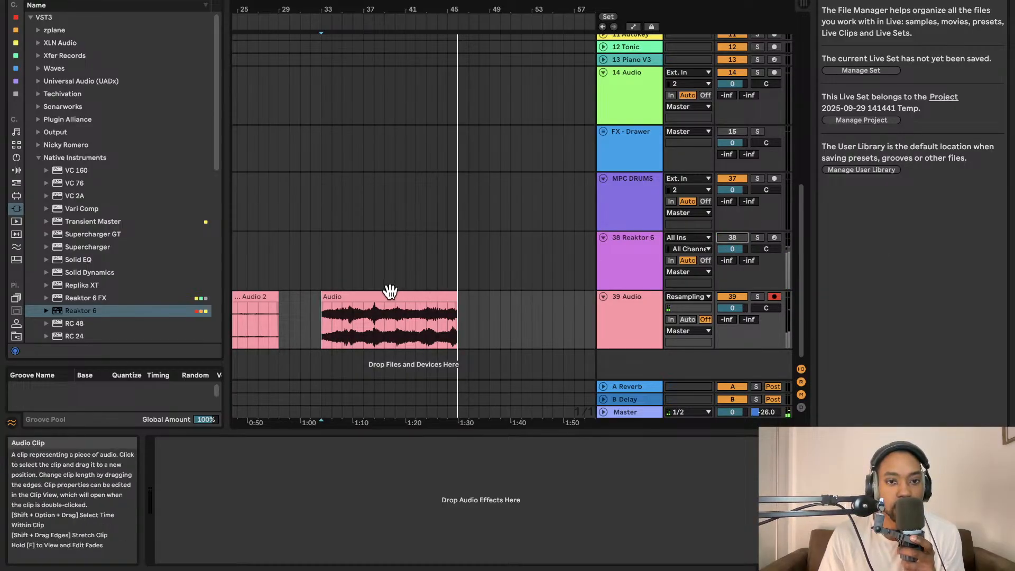
pyautogui.press('space')
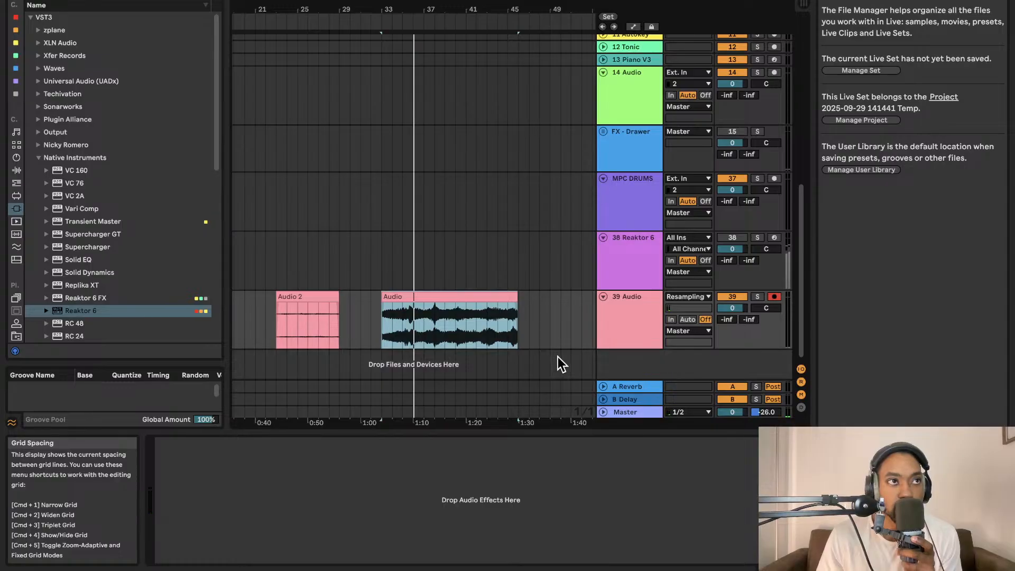
# - Reactivate 38 Reaktor 6, mute 39 Audio, and open the Reaktor plug-in window
pyautogui.click(733, 238)
pyautogui.click(733, 296)
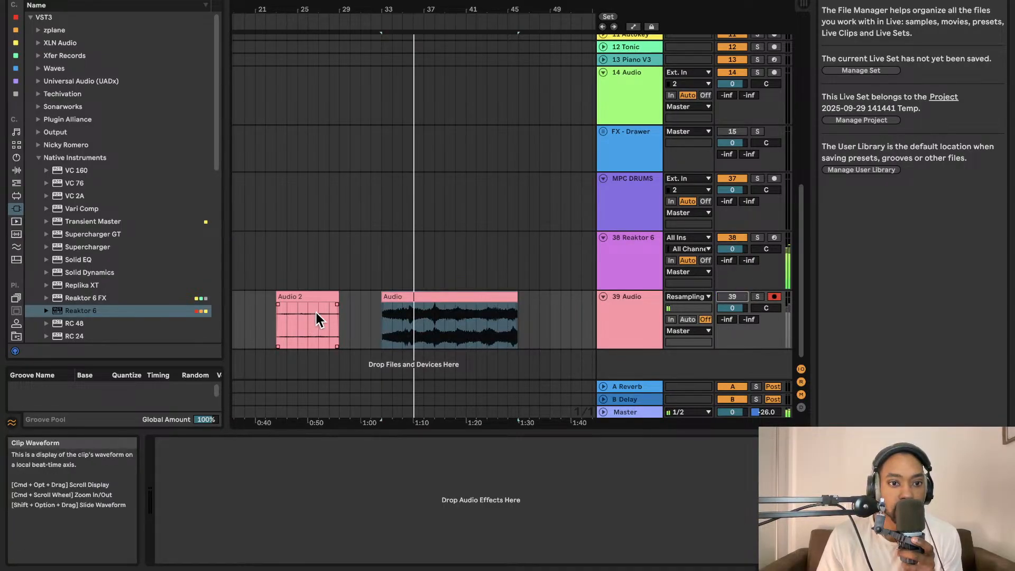
pyautogui.click(609, 264)
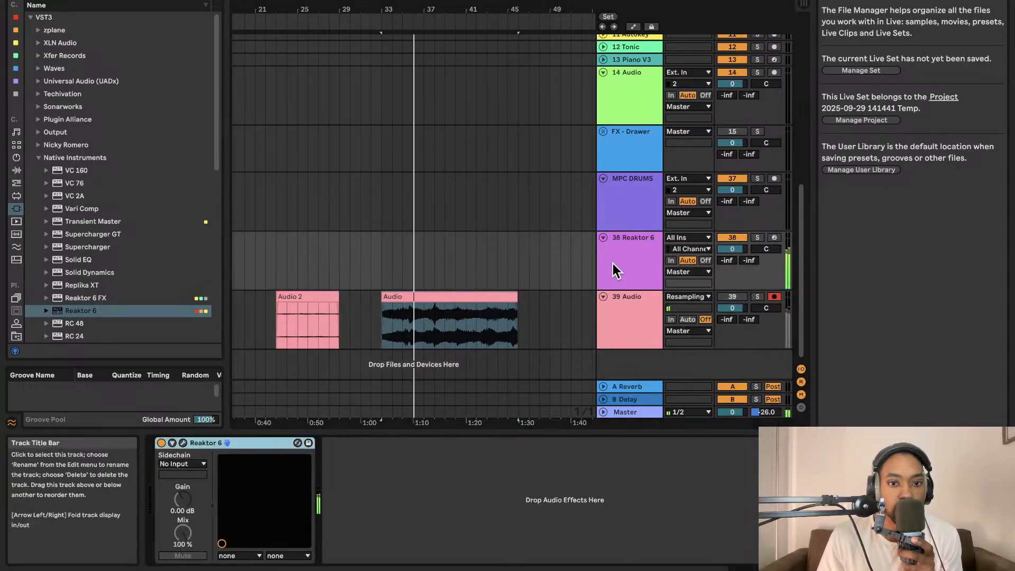
pyautogui.click(183, 443)
pyautogui.moveTo(522, 219); pyautogui.dragTo(500, 16)
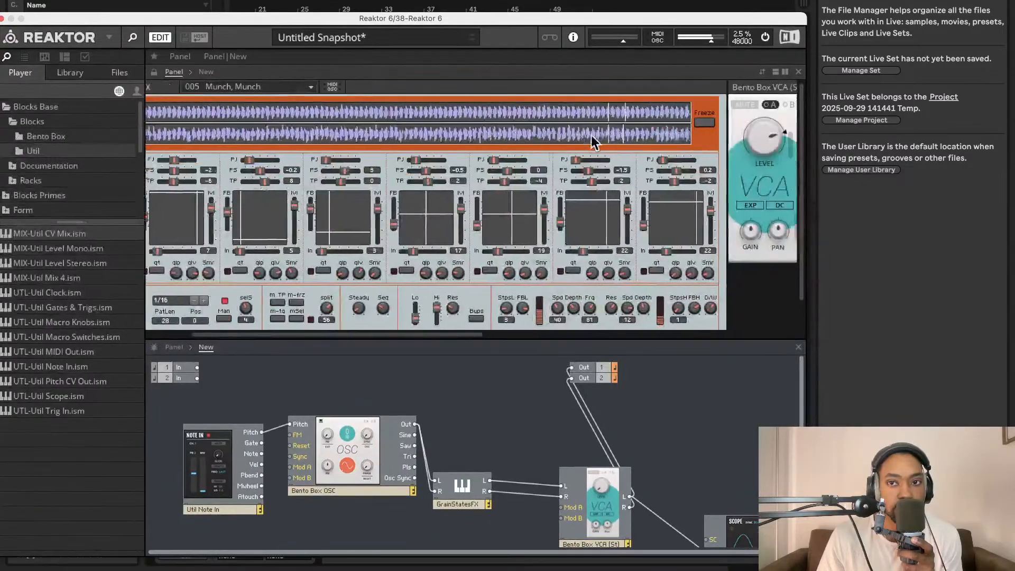
# - Raise the Bento Box OSC's pitch to 9 and close the Reaktor window
pyautogui.hscroll(5, 591, 135)
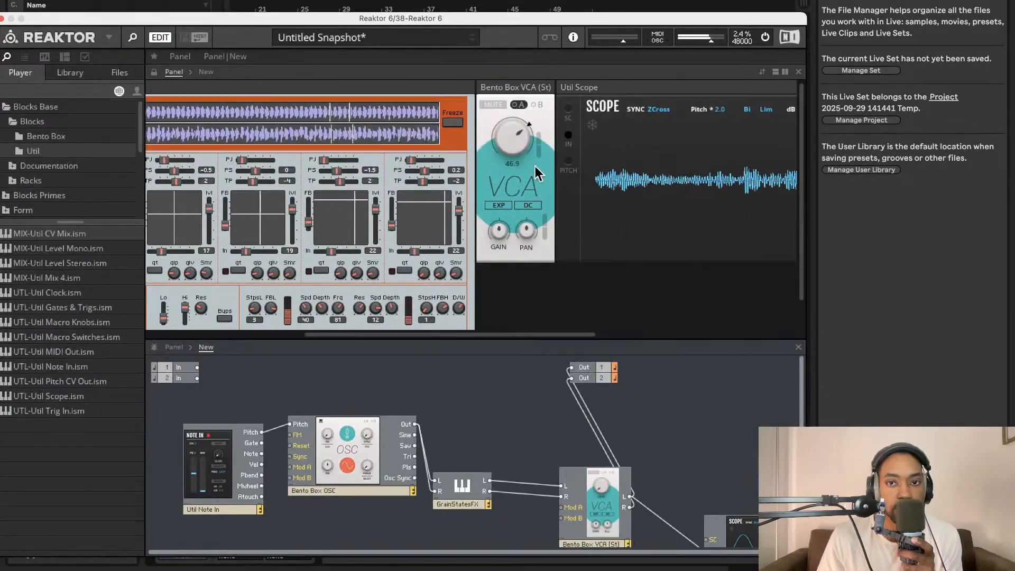
pyautogui.hscroll(6, 536, 166)
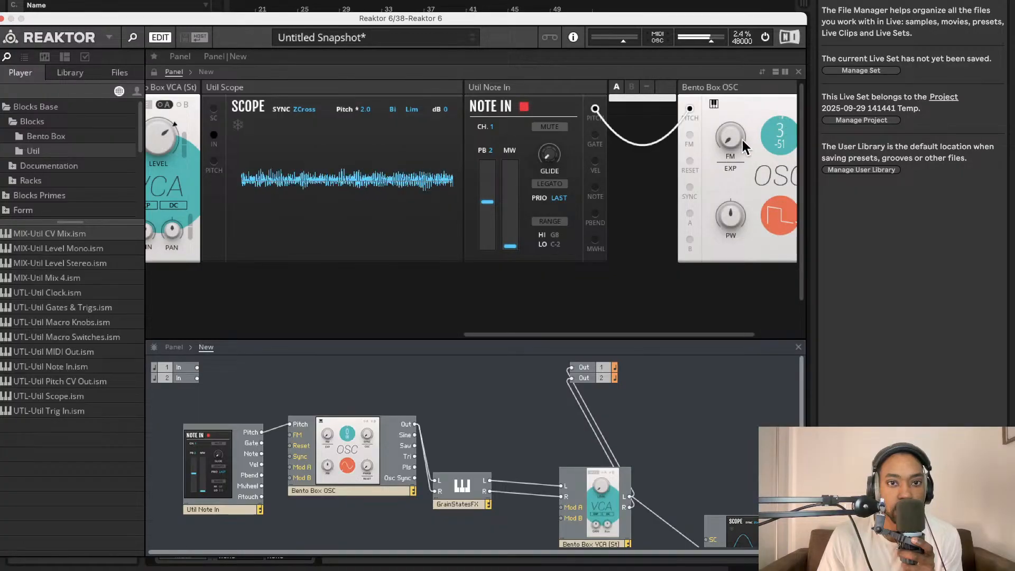
pyautogui.moveTo(781, 134); pyautogui.dragTo(732, 99)
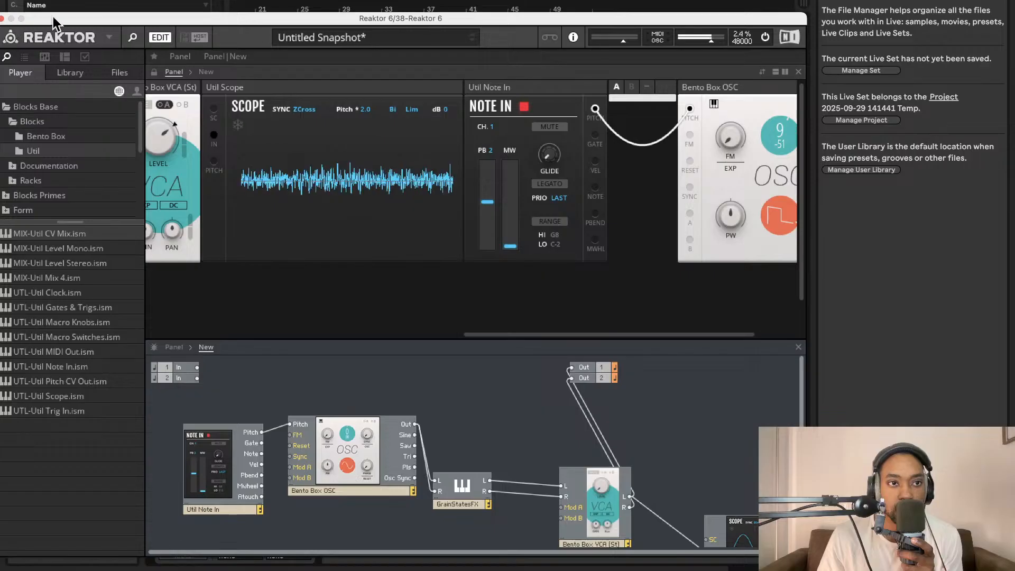
pyautogui.moveTo(53, 19); pyautogui.dragTo(234, 22)
pyautogui.click(182, 22)
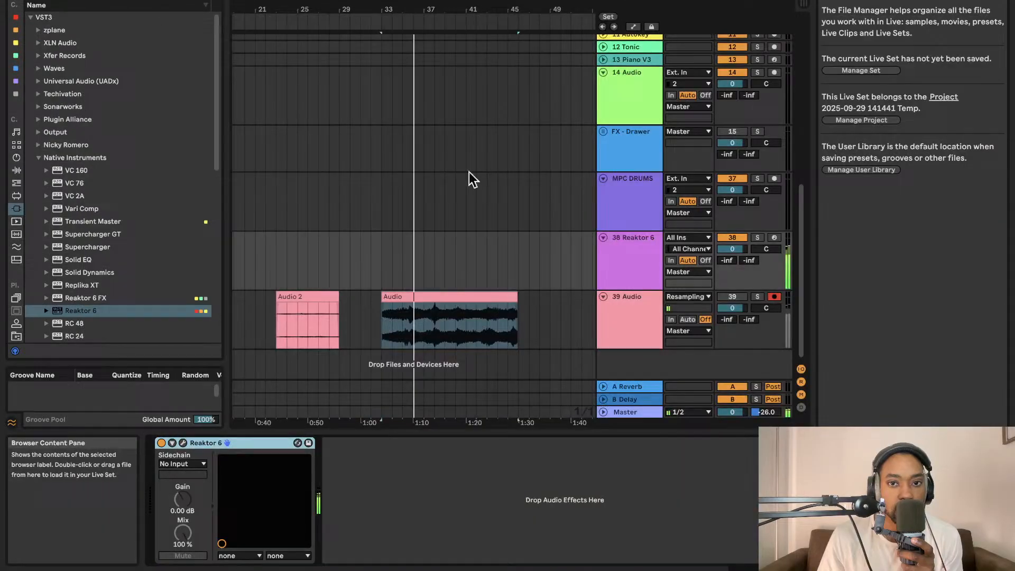
# - Record another resampled take onto the reactivated 39 Audio track from bar 49, and mute 38 Reaktor 6 once it is stopped
pyautogui.click(550, 312)
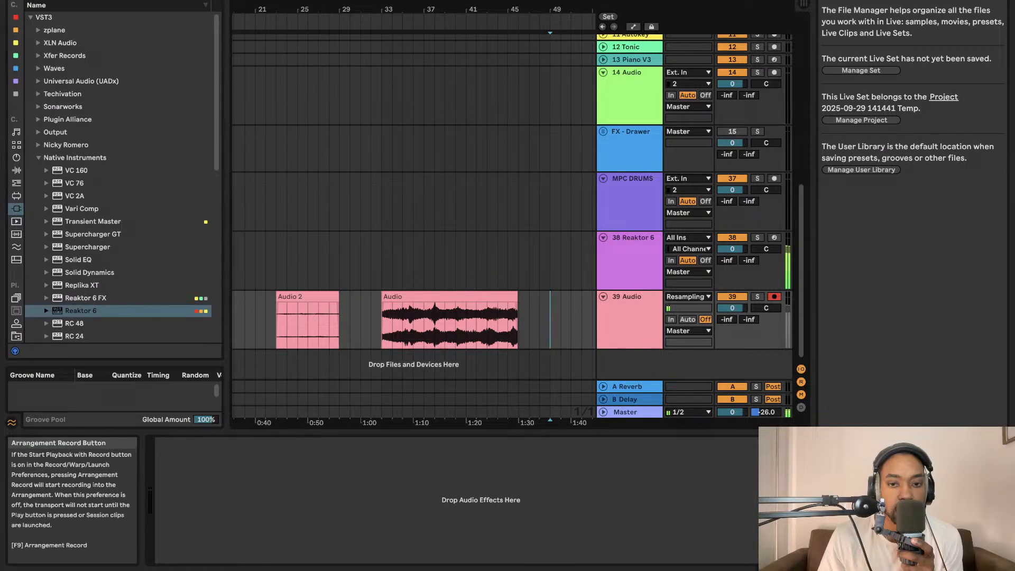
pyautogui.press('F9')
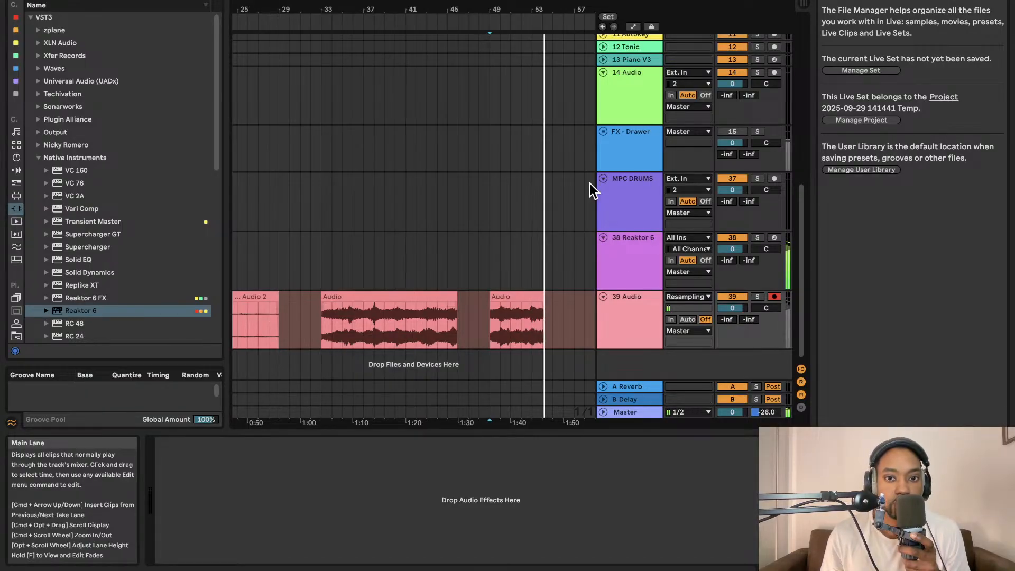
pyautogui.press('space')
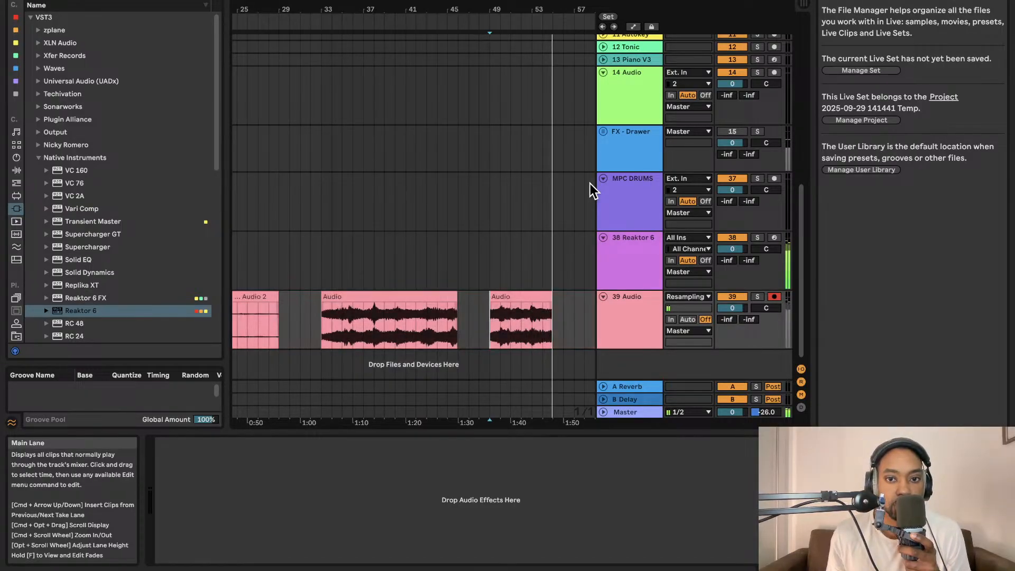
pyautogui.click(741, 239)
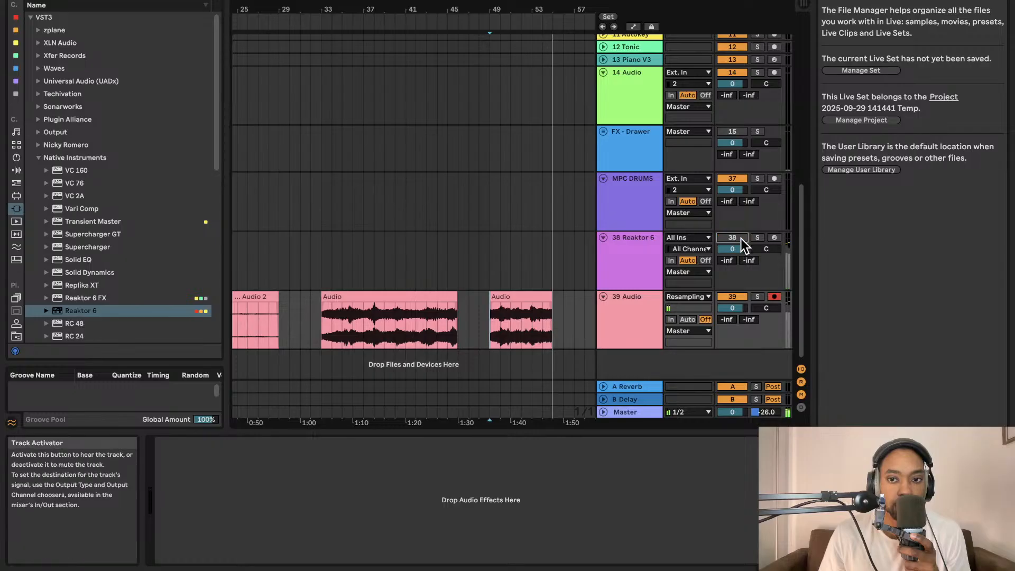
# - Open the Audio 2 clip to examine its waveform and collapse the clip view
pyautogui.scroll(1, 616, 300)
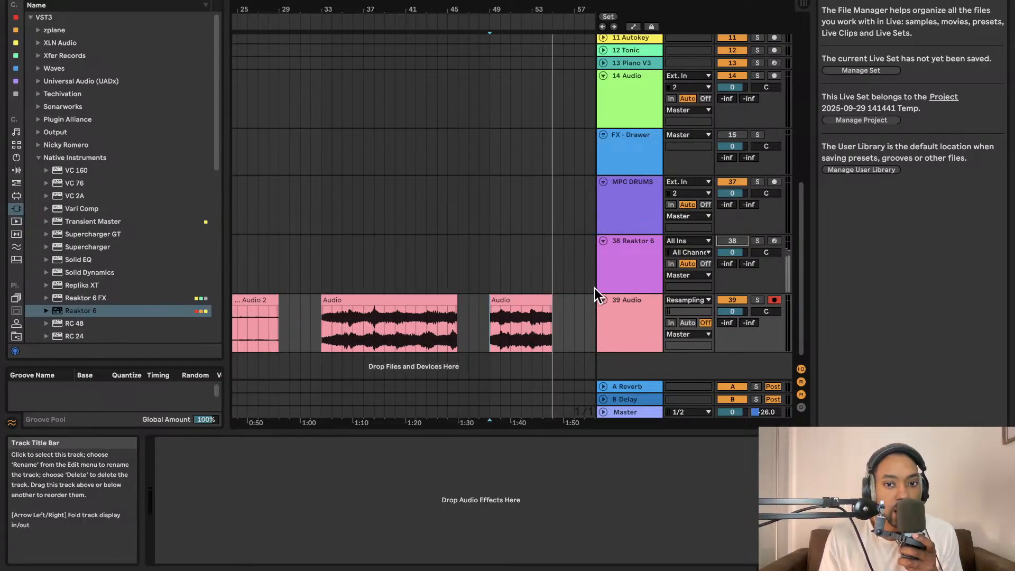
pyautogui.hscroll(-2, 340, 300)
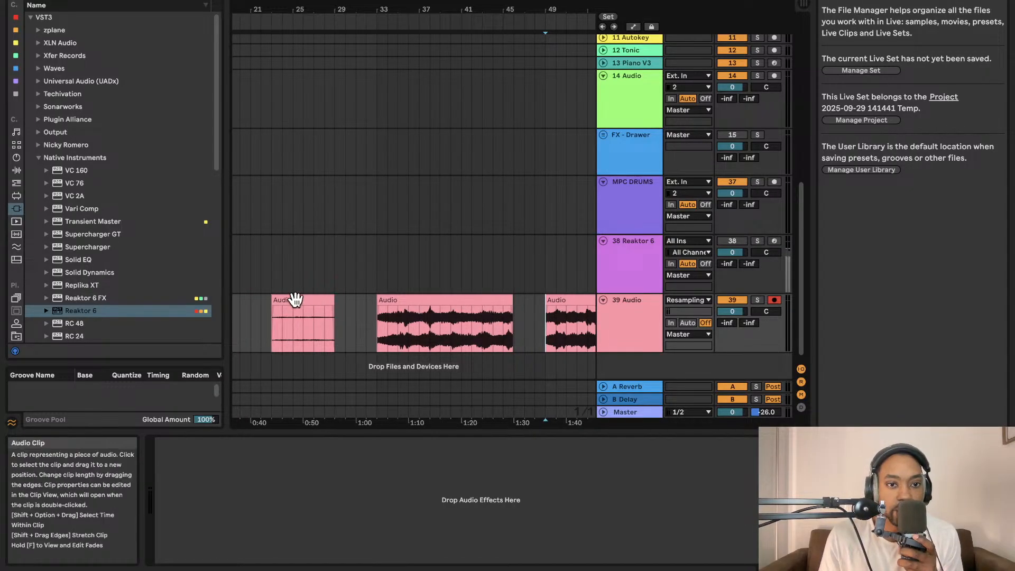
pyautogui.doubleClick(317, 302)
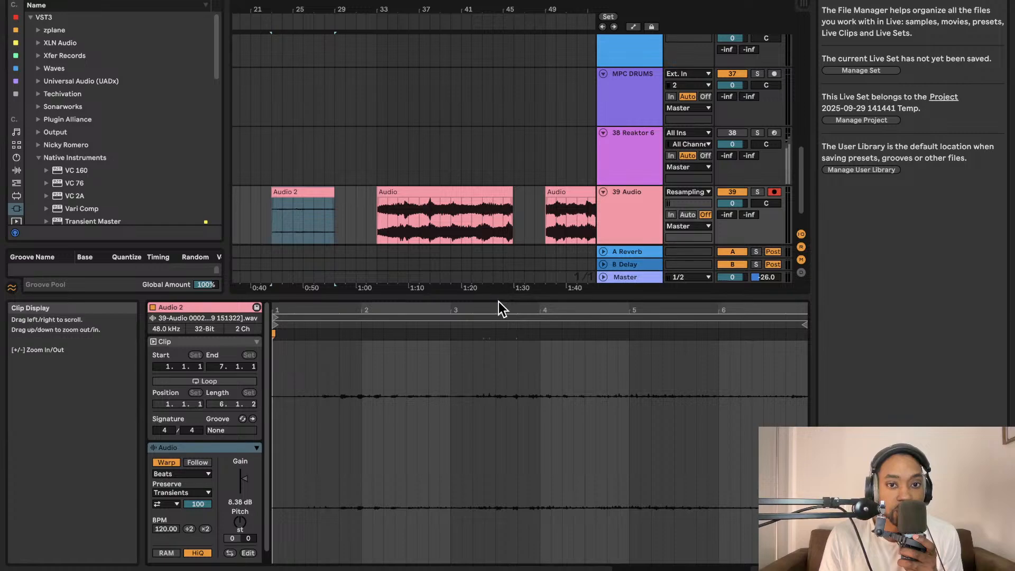
pyautogui.moveTo(503, 299); pyautogui.dragTo(507, 536)
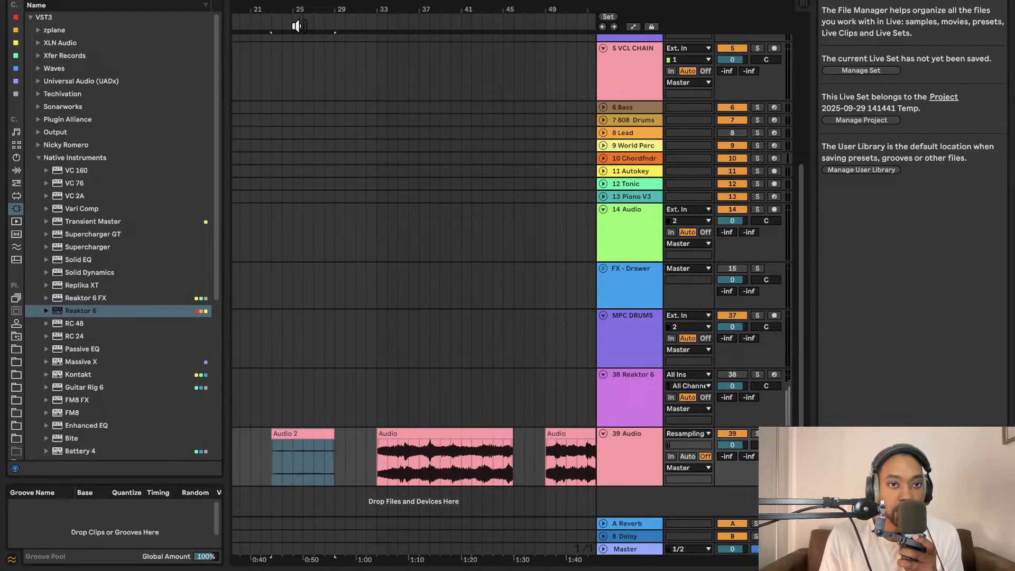
# - Reopen the Reaktor window and review the signal chain from Util Note In through Bento Box OSC and GrainStatesFX to the VCA and scope
pyautogui.doubleClick(634, 375)
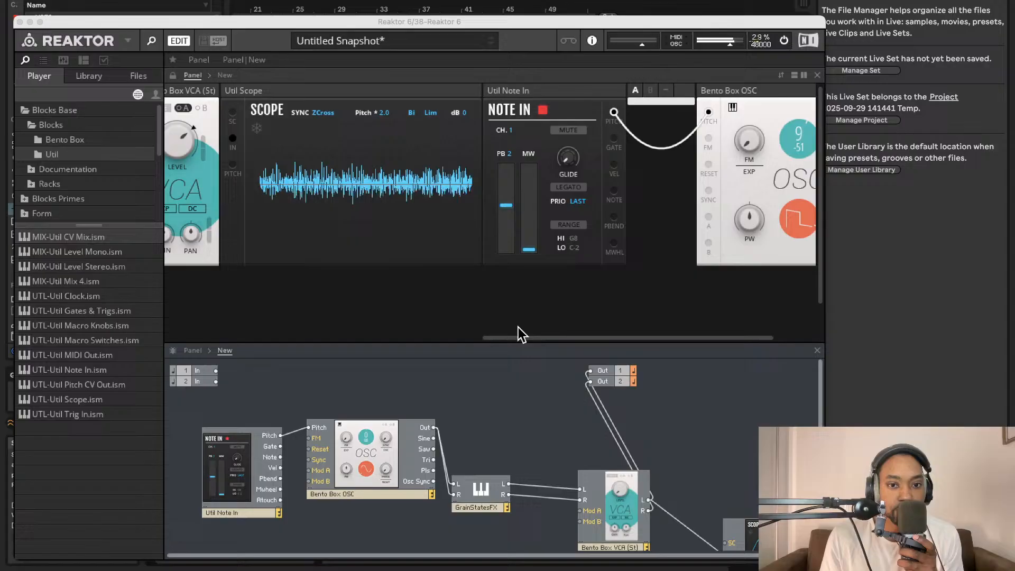
pyautogui.moveTo(554, 440); pyautogui.dragTo(521, 413)
pyautogui.scroll(2, 566, 406)
pyautogui.hscroll(-2, 565, 407)
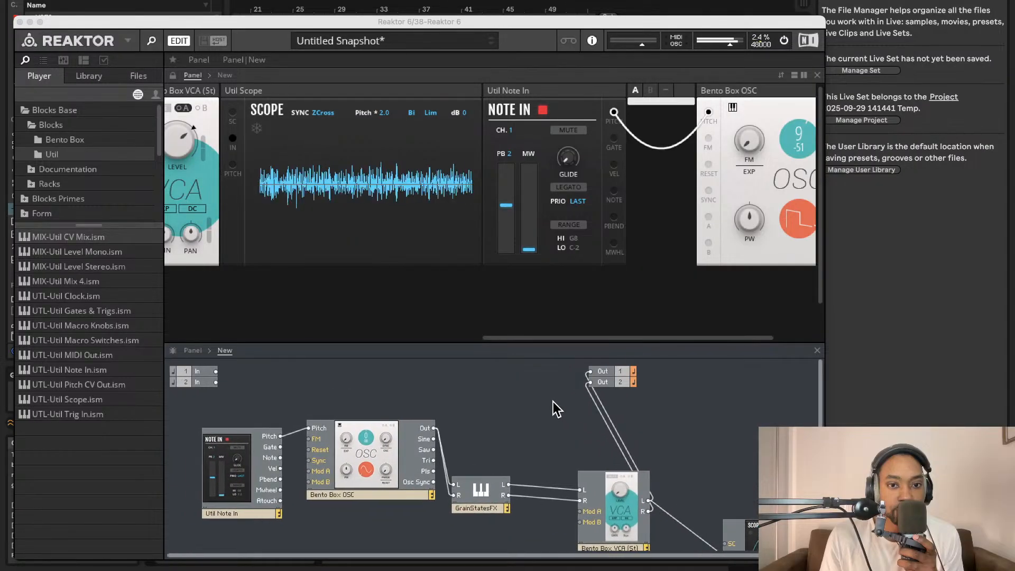
pyautogui.scroll(-3, 555, 402)
pyautogui.hscroll(2, 561, 402)
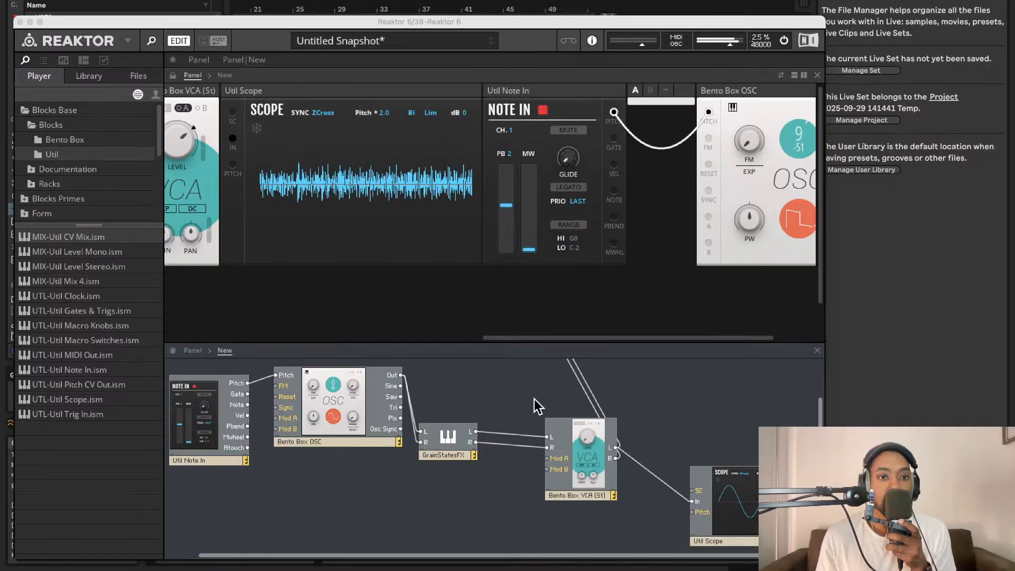
pyautogui.hscroll(-3, 468, 201)
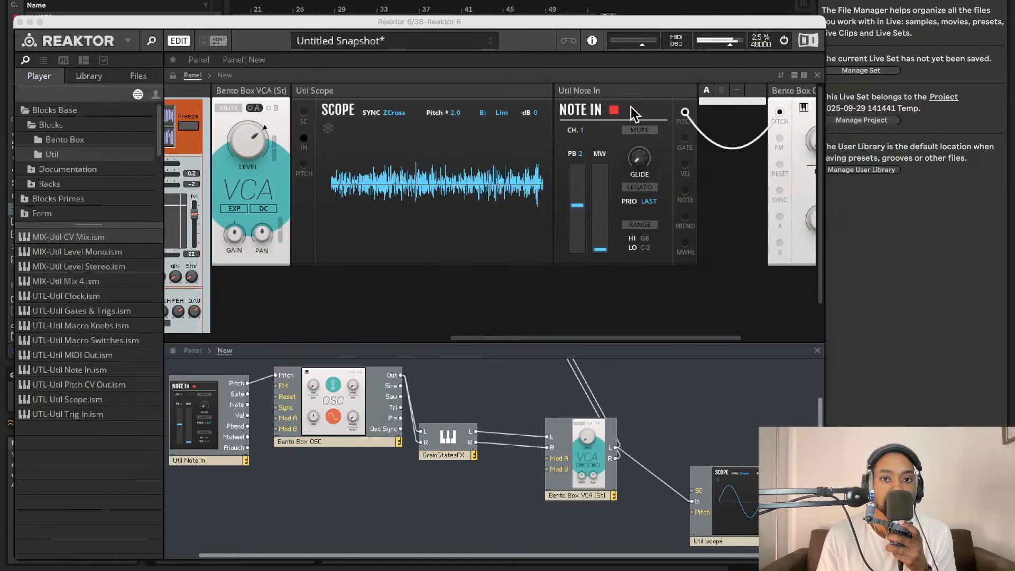
# - Move the Util Note In panel between the GrainStatesFX and Bento Box VCA panels, and try to shift it further ahead
pyautogui.click(637, 94)
pyautogui.moveTo(636, 91); pyautogui.dragTo(325, 109)
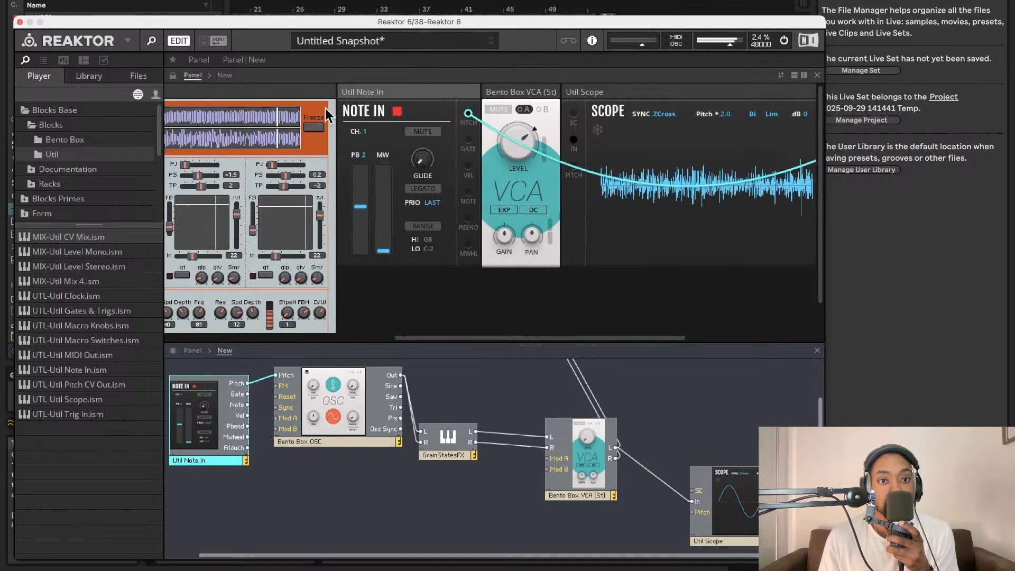
pyautogui.moveTo(445, 99); pyautogui.dragTo(294, 103)
pyautogui.hscroll(-5, 295, 104)
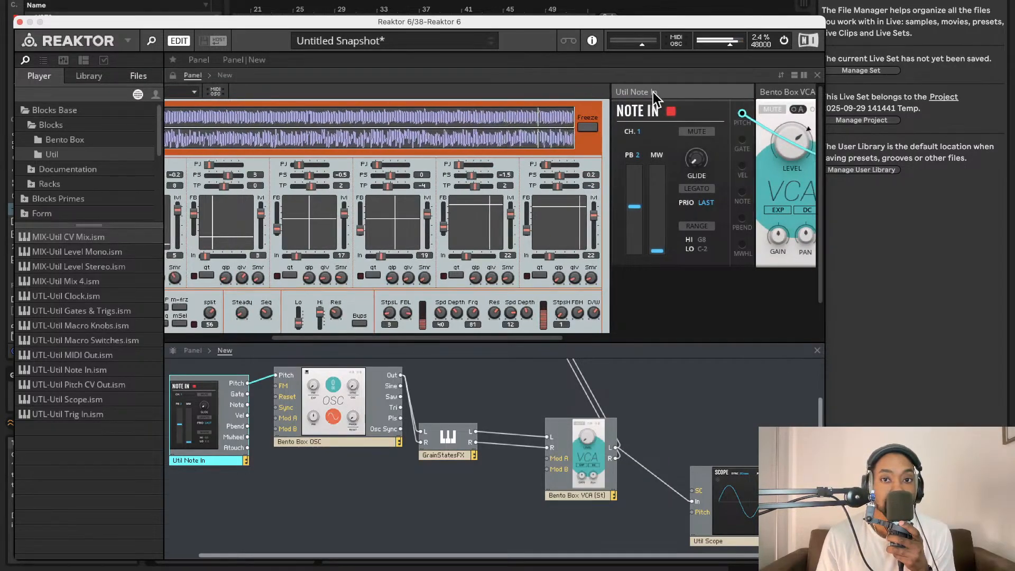
pyautogui.moveTo(654, 93); pyautogui.dragTo(551, 106)
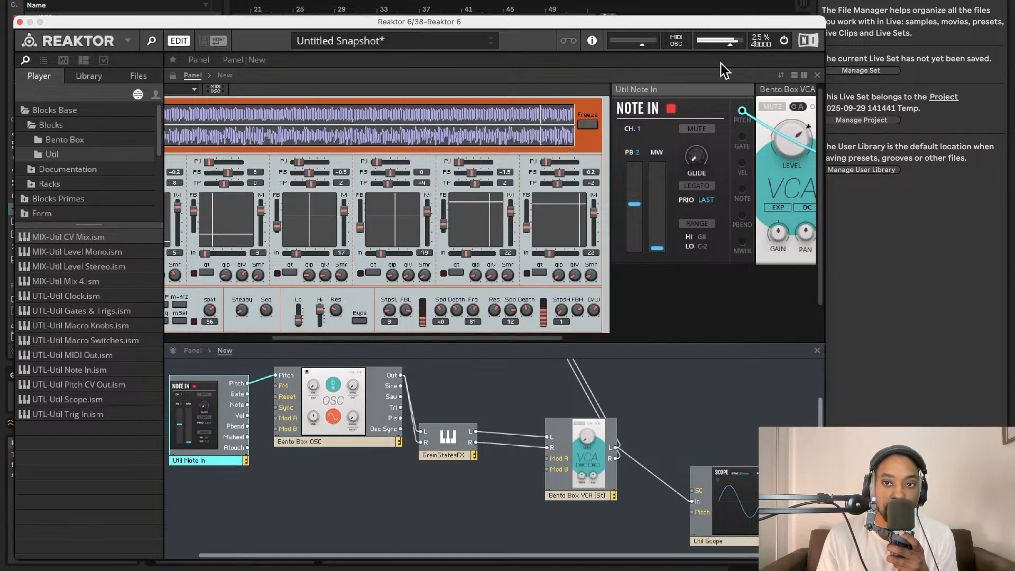
# - Close the Reaktor window and play back the recorded takes on 39 Audio
pyautogui.click(20, 22)
pyautogui.scroll(-3, 343, 228)
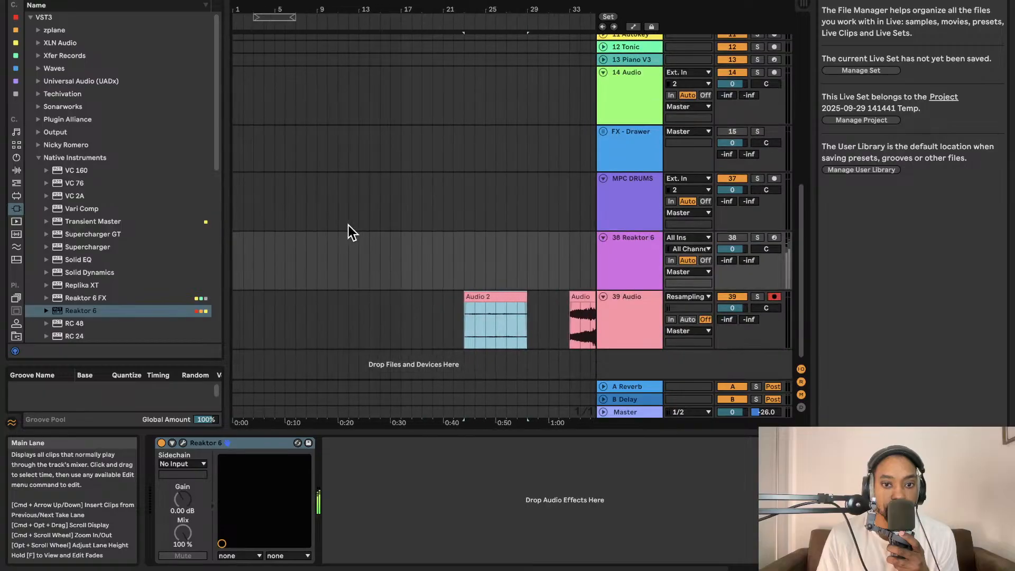
pyautogui.hscroll(-4, 347, 221)
pyautogui.click(486, 28)
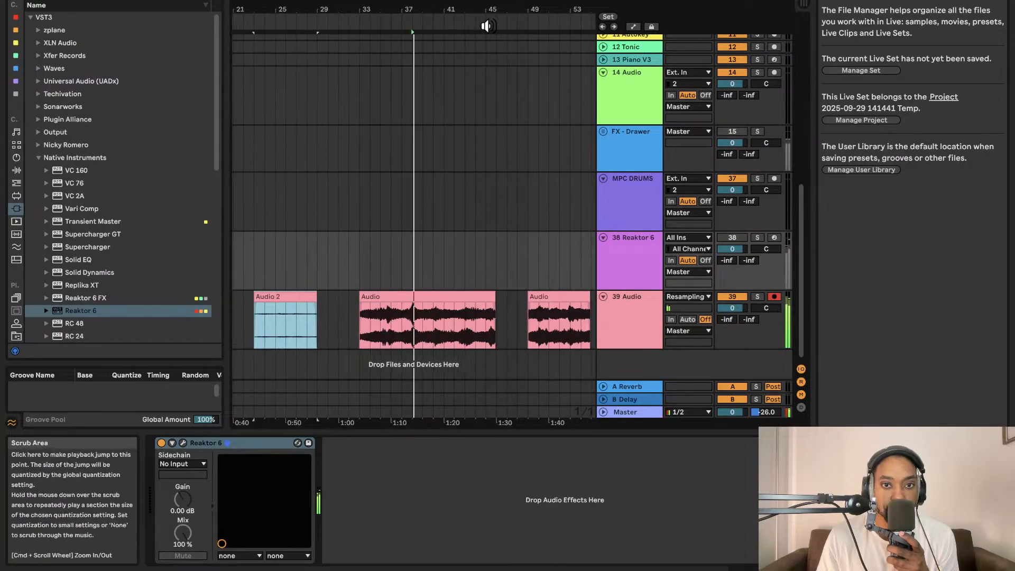